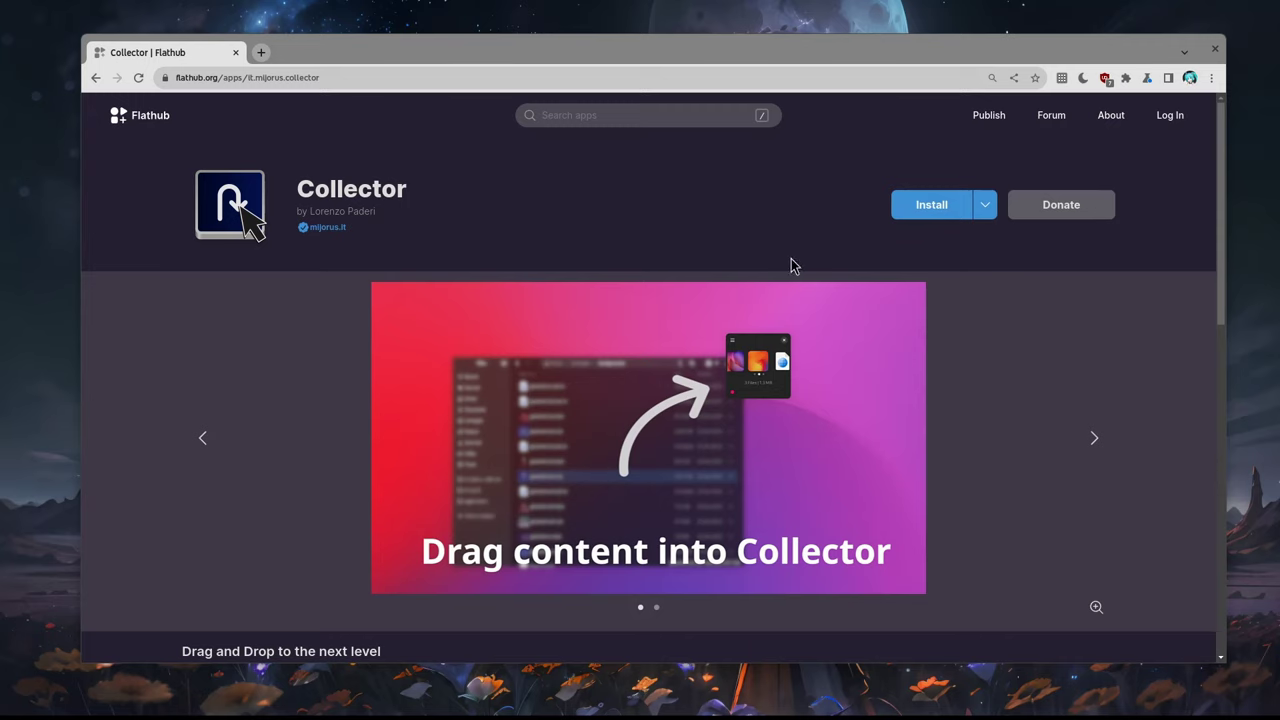
Examine the Collector page on Flathub and the same developer's Smile emoji picker page, ending back on the Collector page.
{"action": "scroll", "coordinate": [916, 348], "scroll_direction": "down", "scroll_amount": 8}
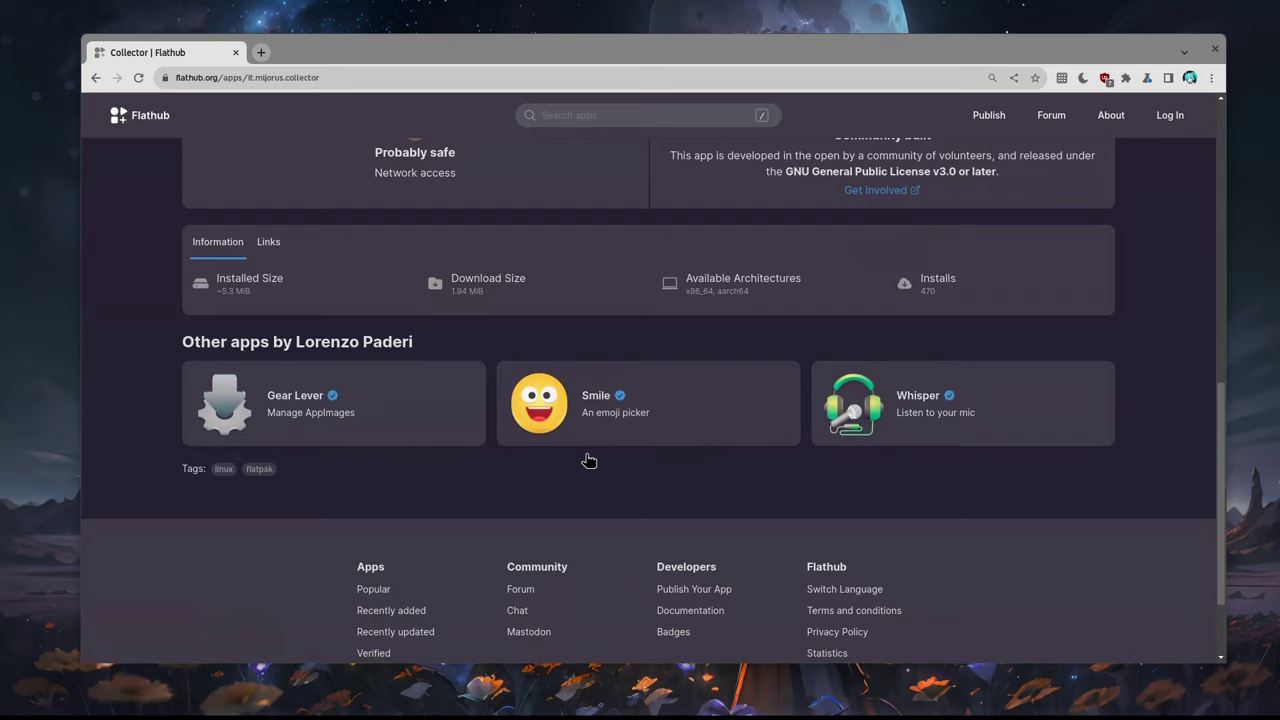
{"action": "left_click", "coordinate": [712, 417]}
{"action": "scroll", "coordinate": [920, 350], "scroll_direction": "down", "scroll_amount": 3}
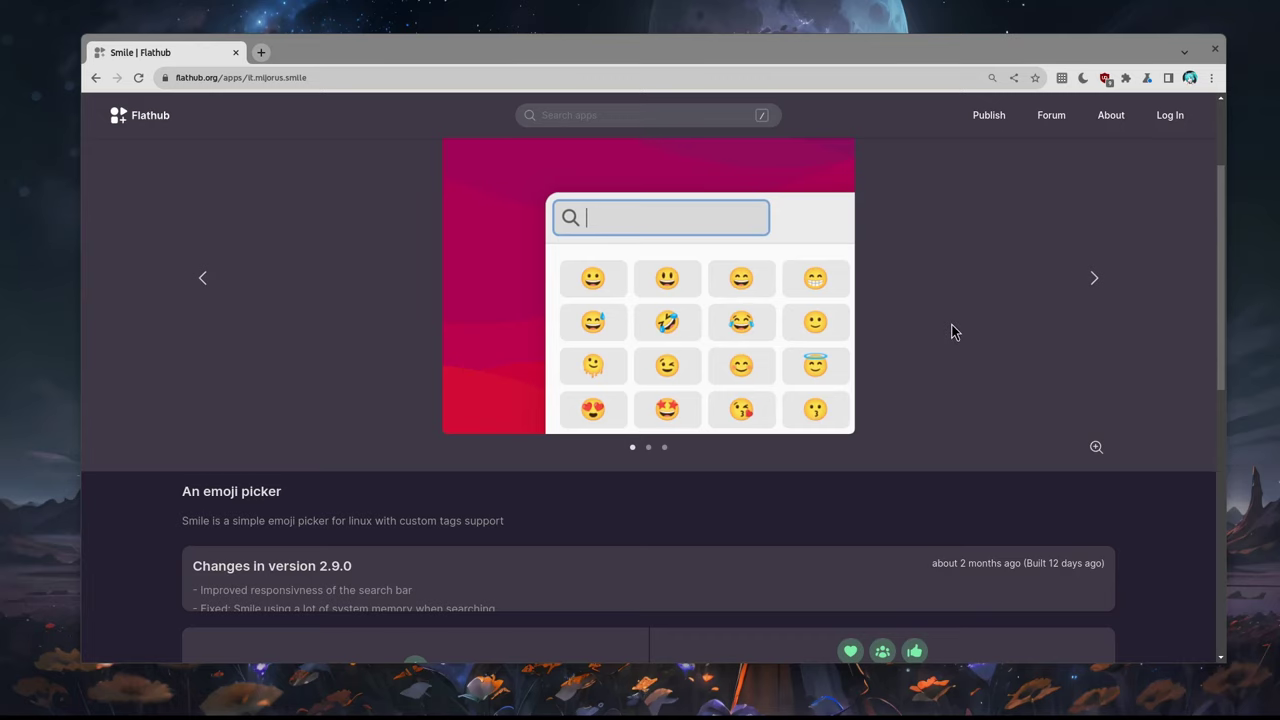
{"action": "scroll", "coordinate": [952, 332], "scroll_direction": "up", "scroll_amount": 2}
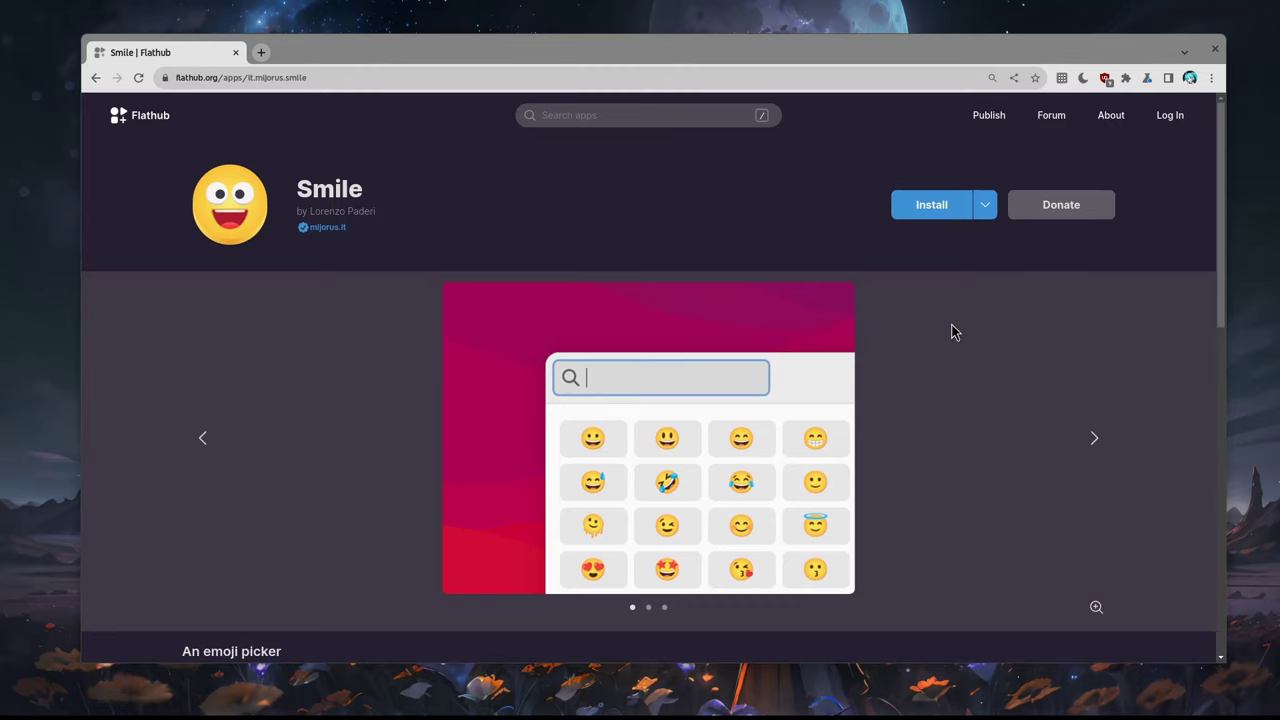
{"action": "key", "text": "alt+Left"}
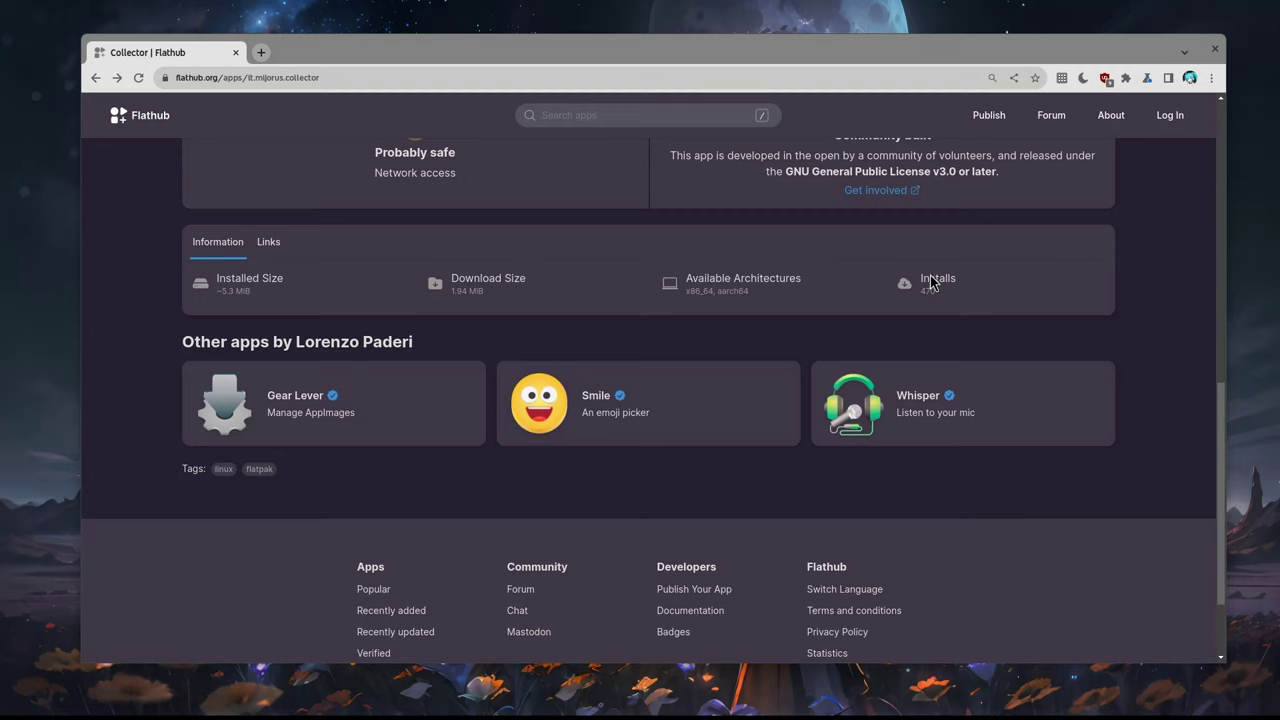
{"action": "scroll", "coordinate": [983, 407], "scroll_direction": "up", "scroll_amount": 15}
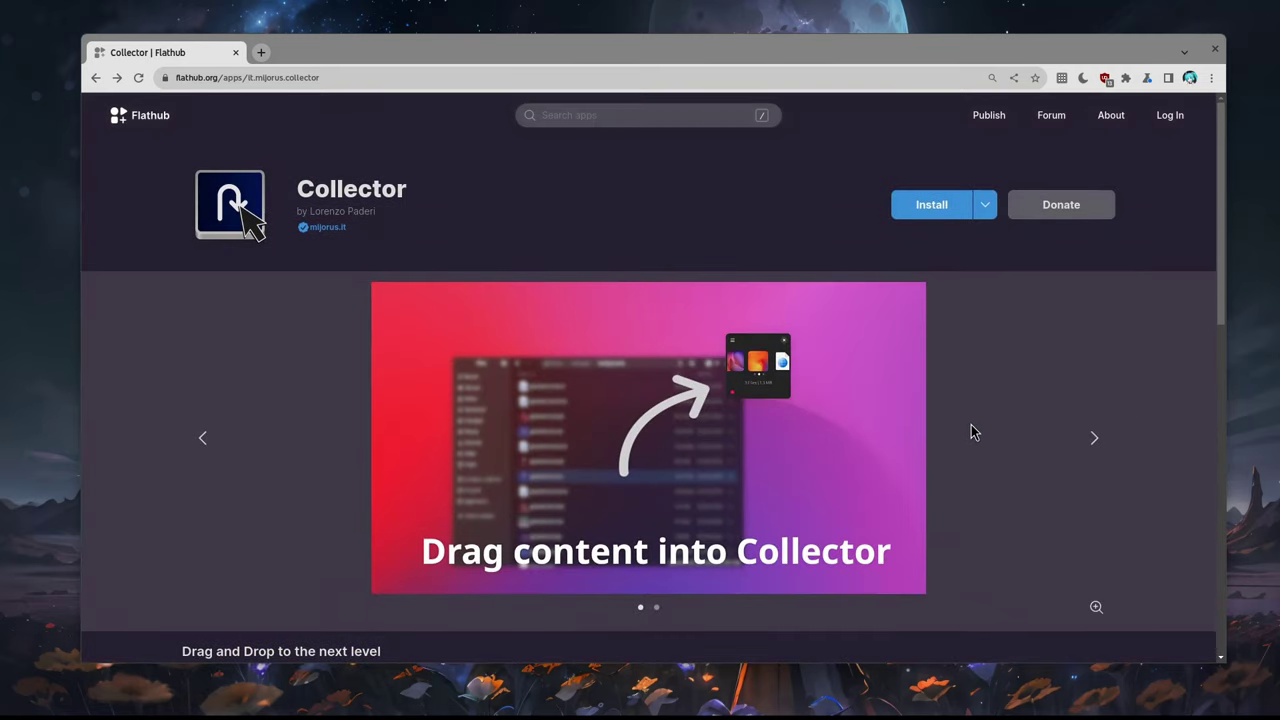
Install Collector through the software store from its Flathub page and look over its store details.
{"action": "left_click", "coordinate": [940, 206]}
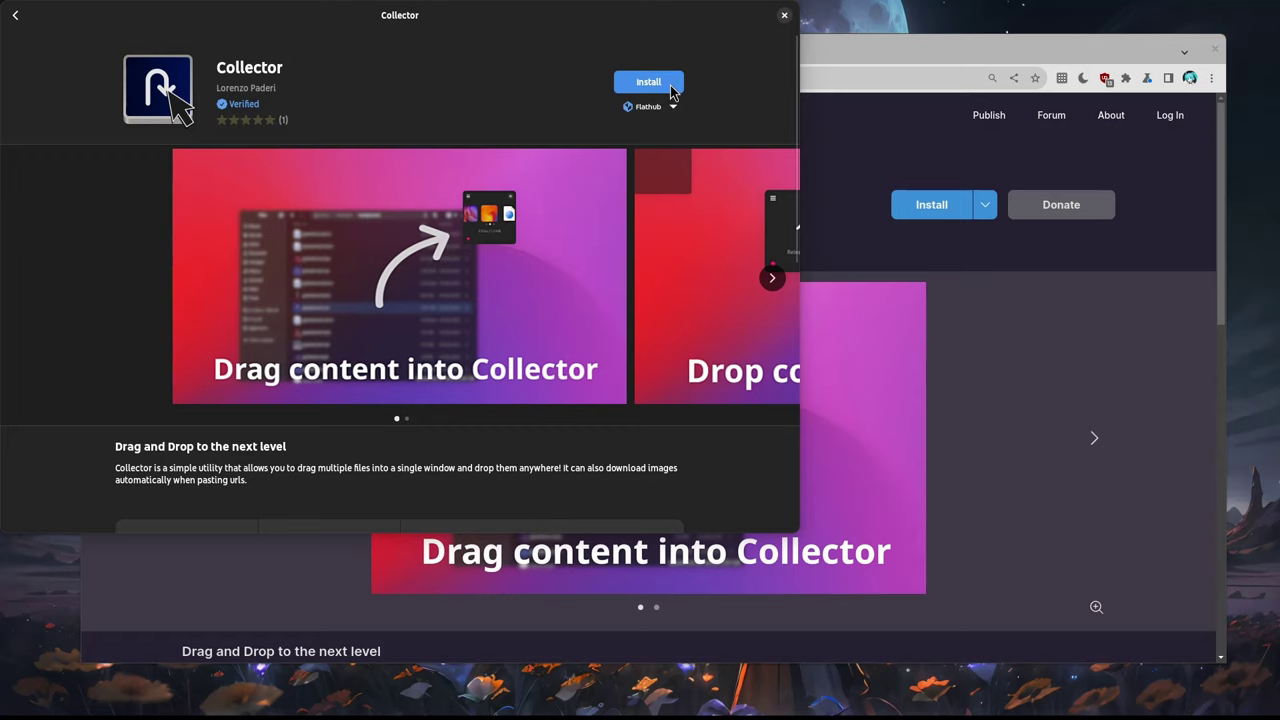
{"action": "left_click", "coordinate": [619, 94]}
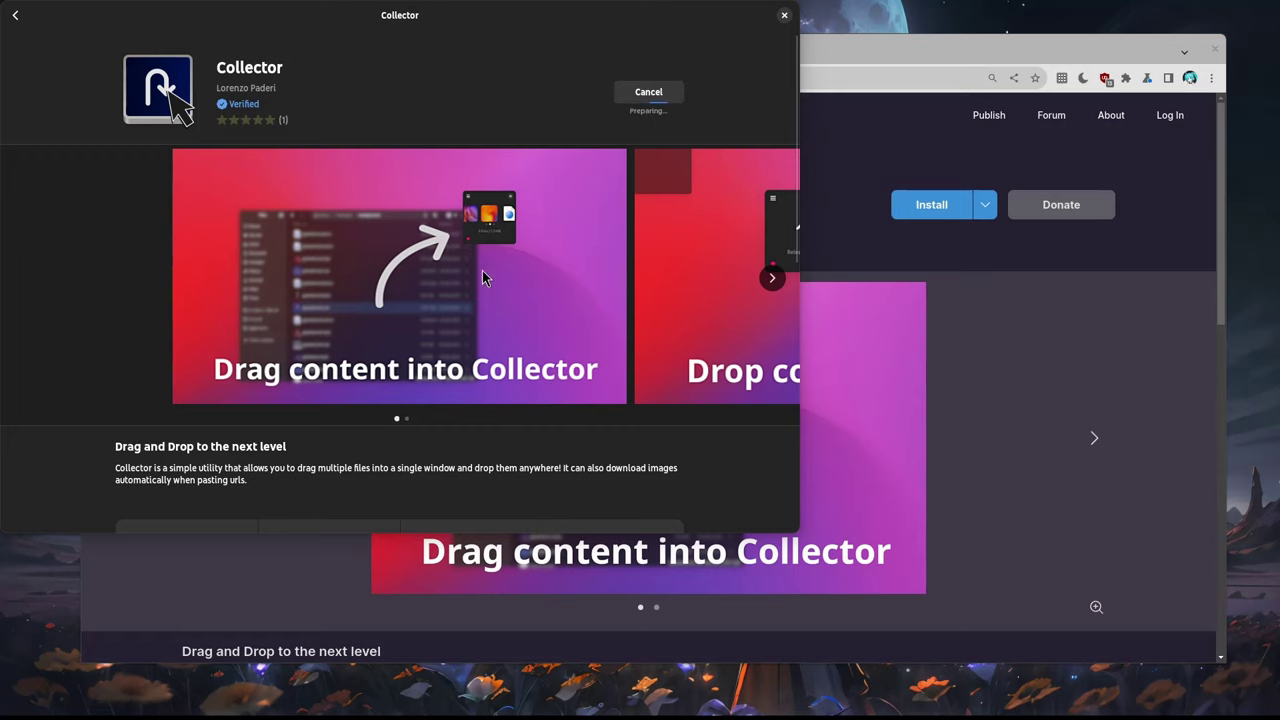
{"action": "scroll", "coordinate": [734, 457], "scroll_direction": "down", "scroll_amount": 3}
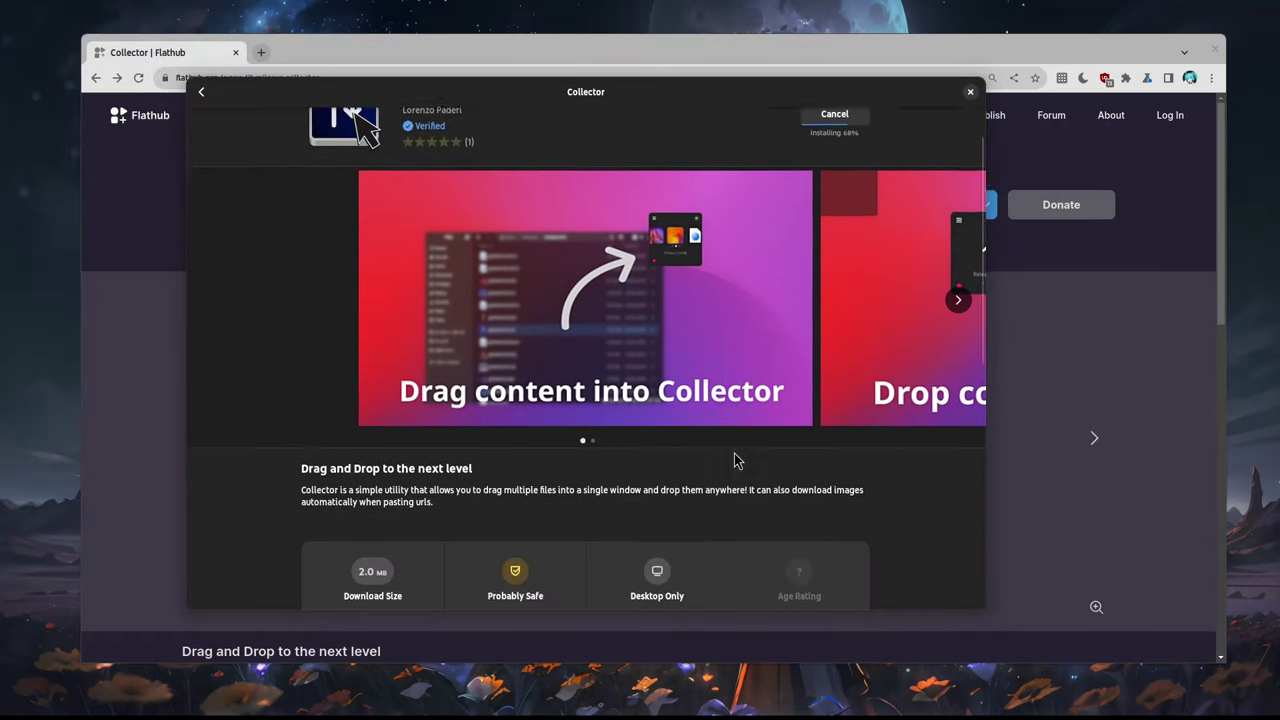
{"action": "scroll", "coordinate": [700, 378], "scroll_direction": "down", "scroll_amount": 5}
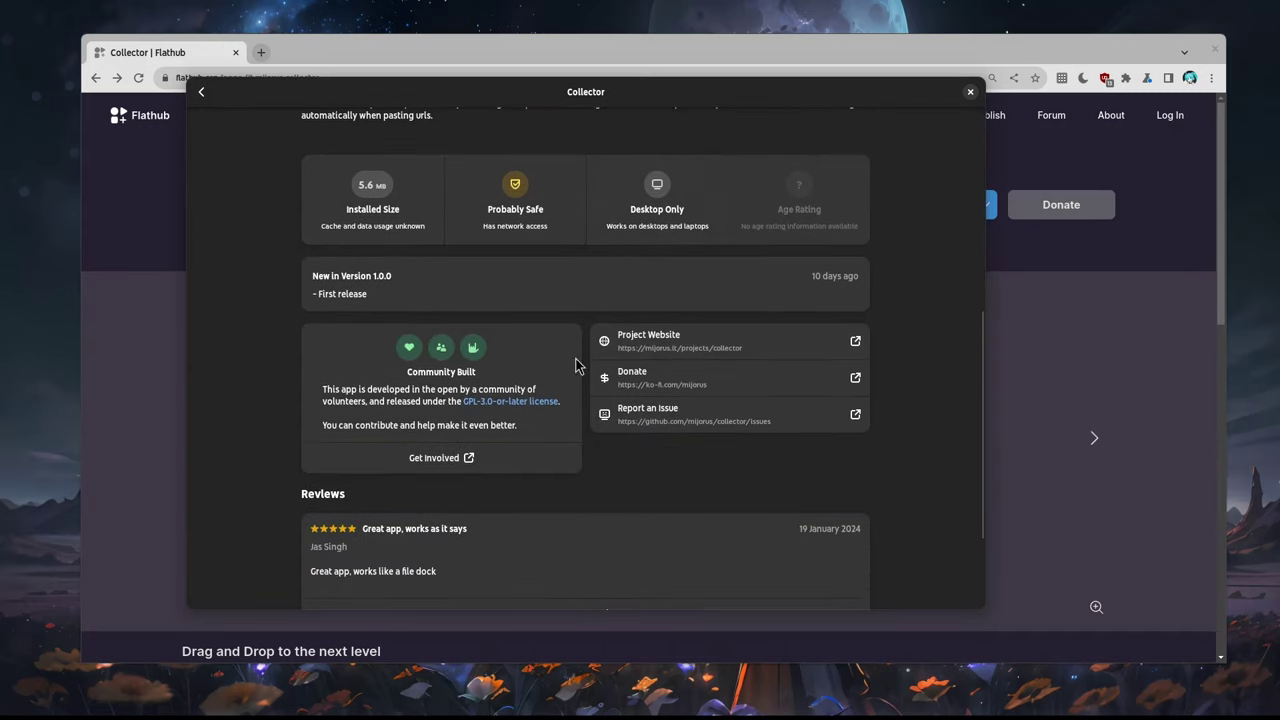
{"action": "scroll", "coordinate": [652, 410], "scroll_direction": "down", "scroll_amount": 3}
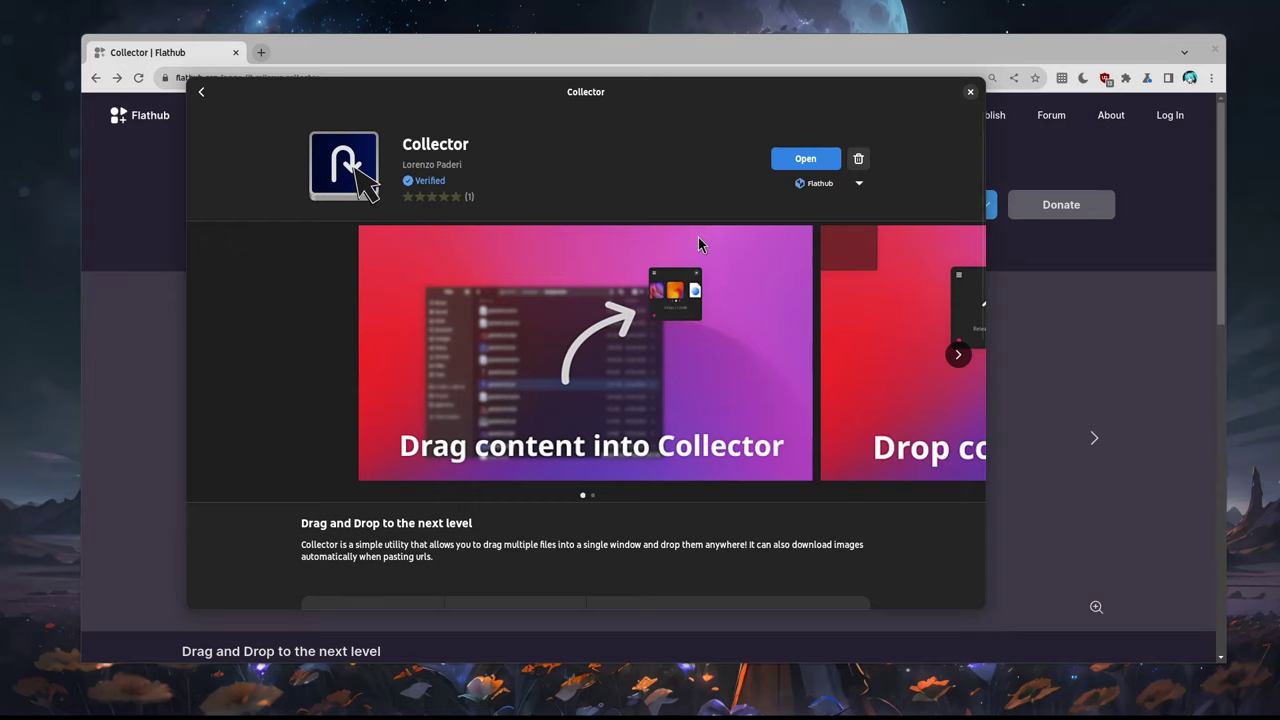
Launch Collector and close the software store and browser windows.
{"action": "left_click", "coordinate": [806, 158]}
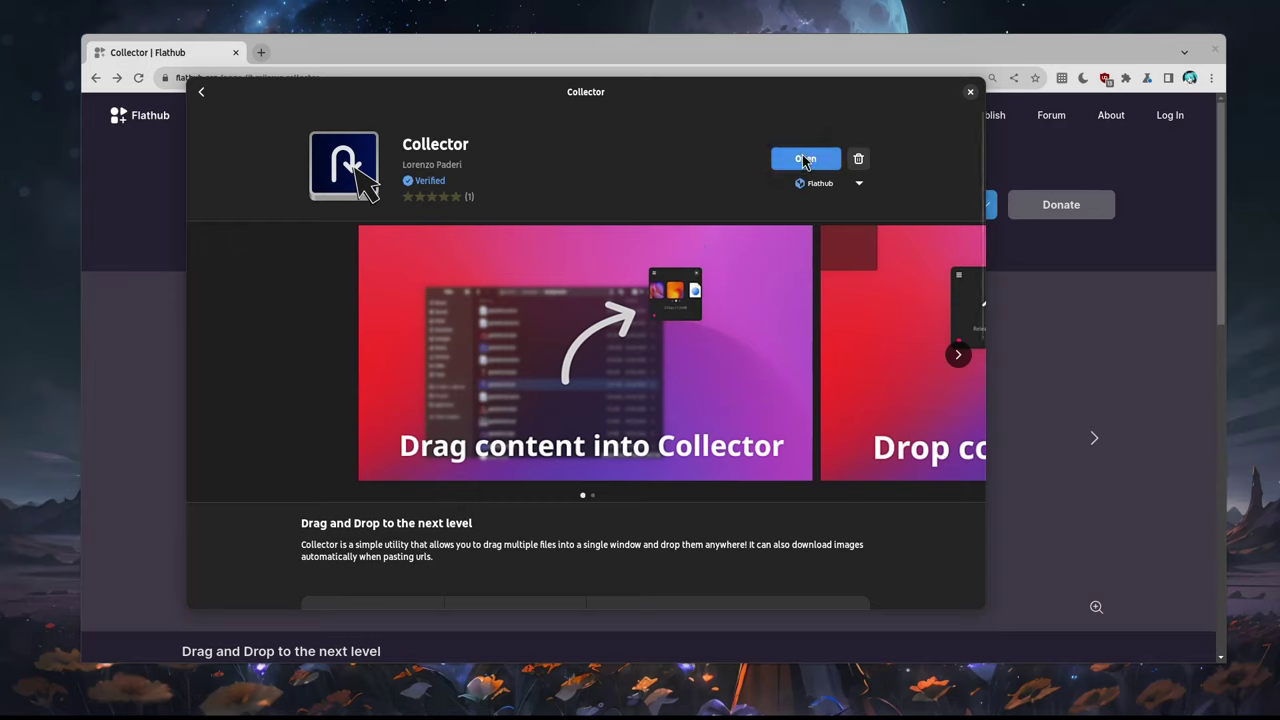
{"action": "left_click", "coordinate": [969, 93]}
{"action": "left_click", "coordinate": [1213, 50]}
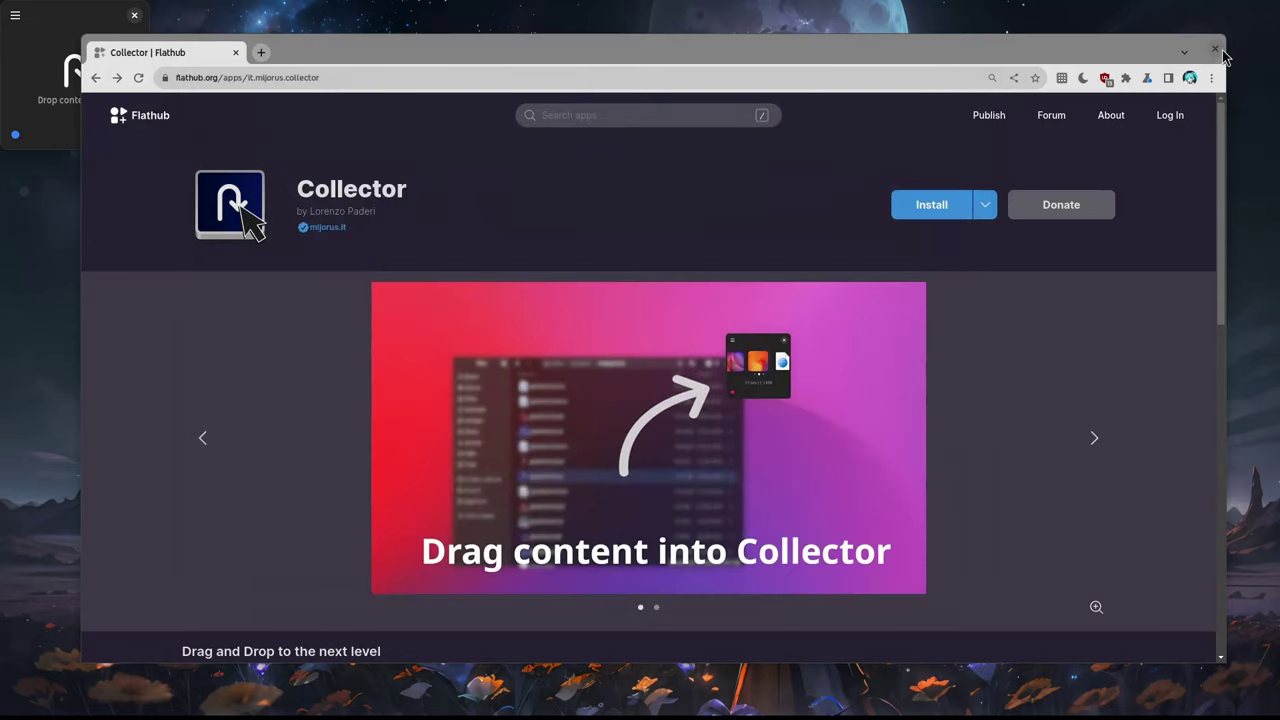
Move the Collector window toward the middle of the desktop and set its colour marker to pink.
{"action": "left_click_drag", "start_coordinate": [89, 95], "coordinate": [623, 200]}
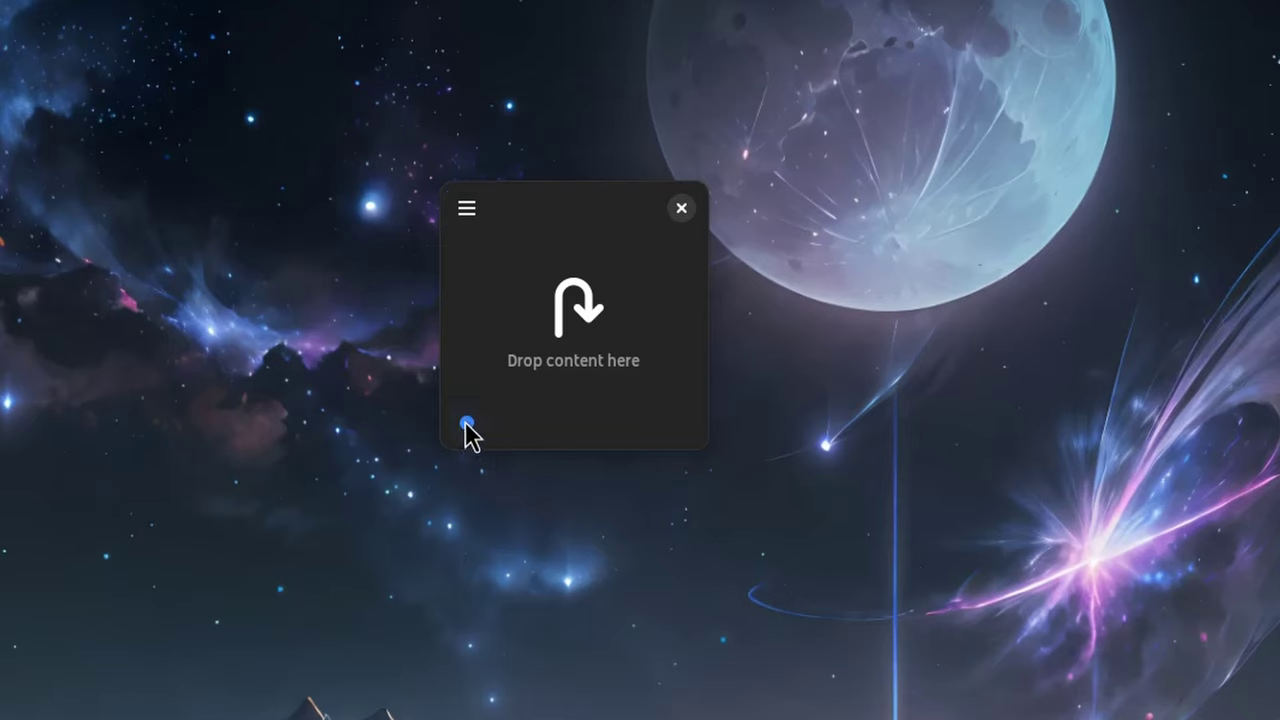
{"action": "left_click", "coordinate": [467, 424]}
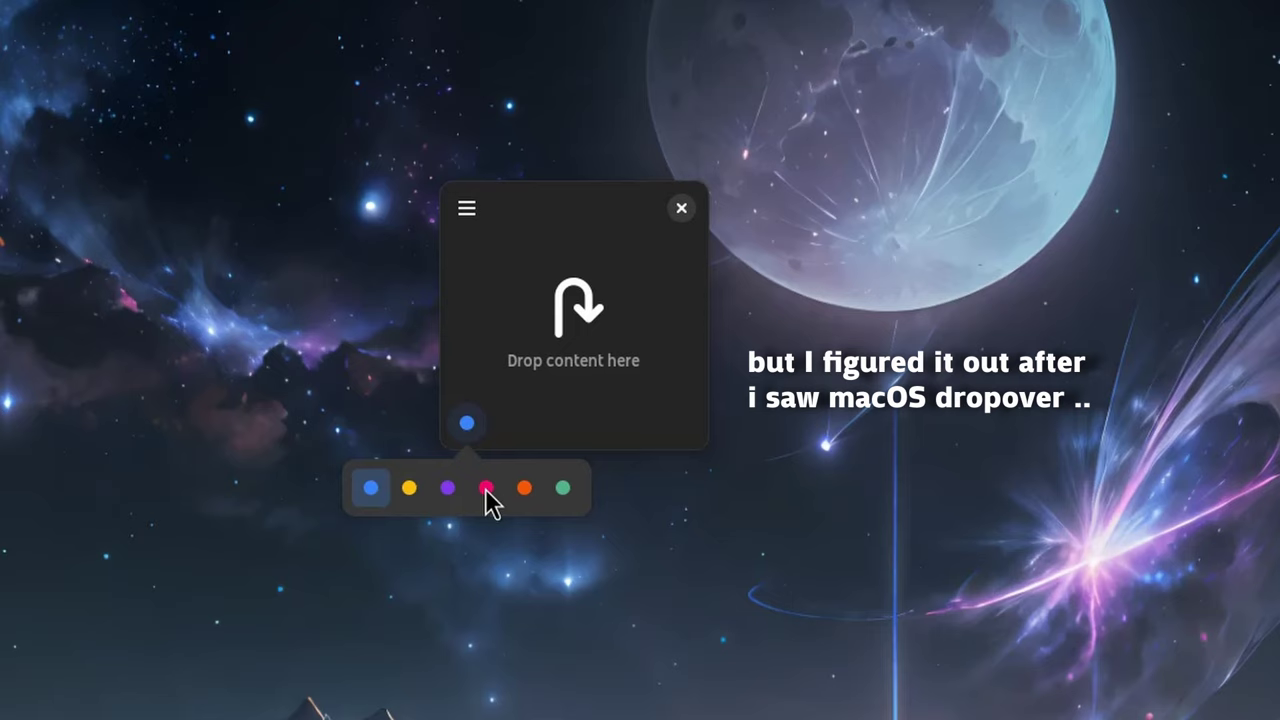
{"action": "left_click", "coordinate": [486, 490]}
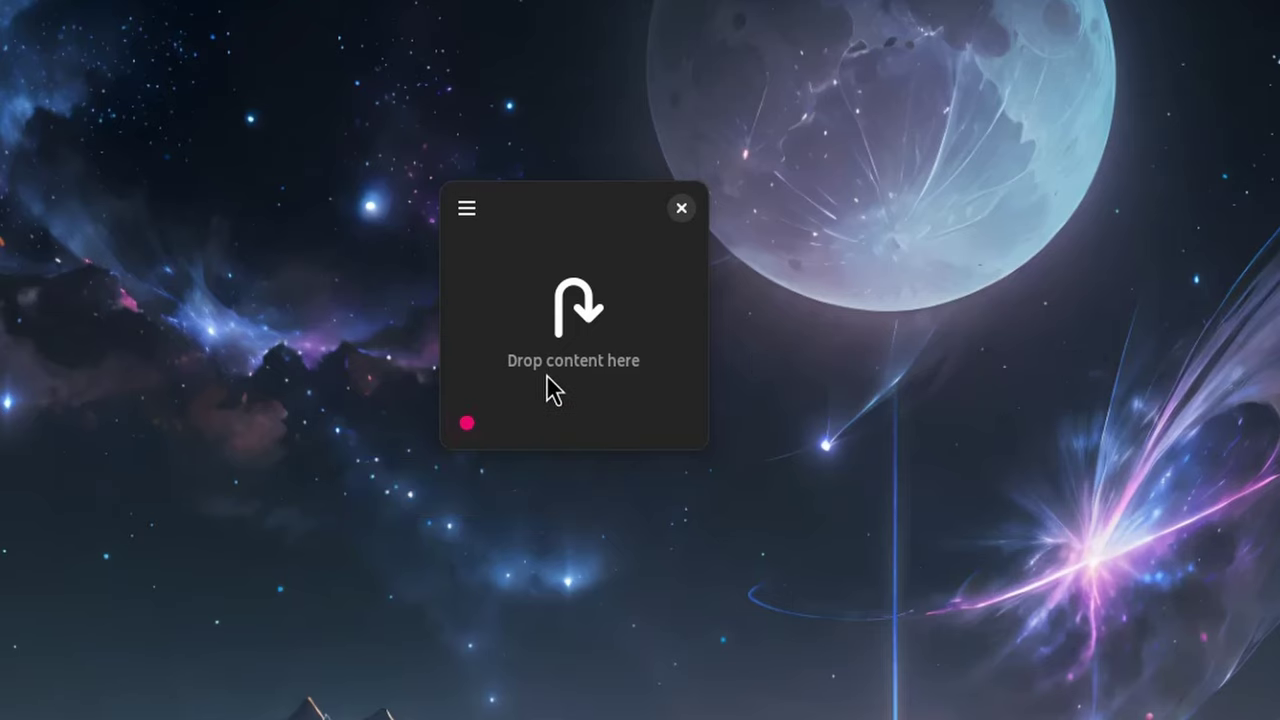
Review the general, window behaviour and integration options in Collector's preferences, and close the preferences.
{"action": "left_click", "coordinate": [467, 210]}
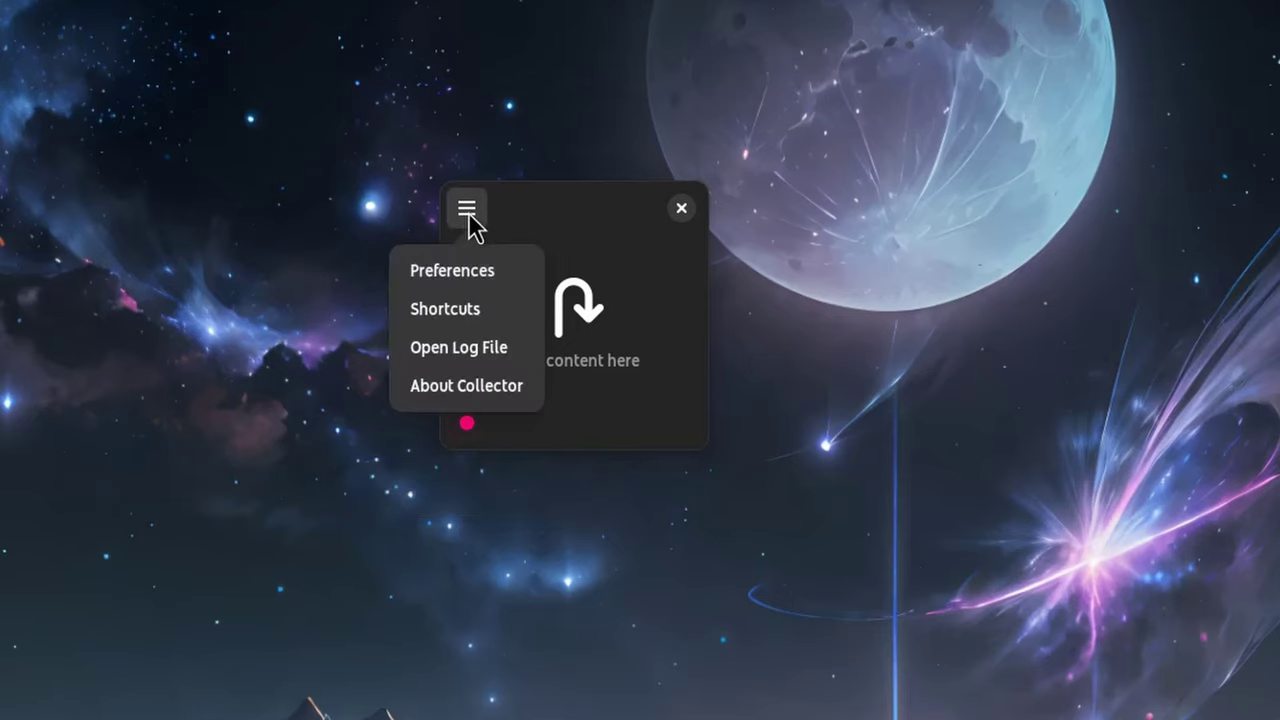
{"action": "left_click", "coordinate": [462, 268]}
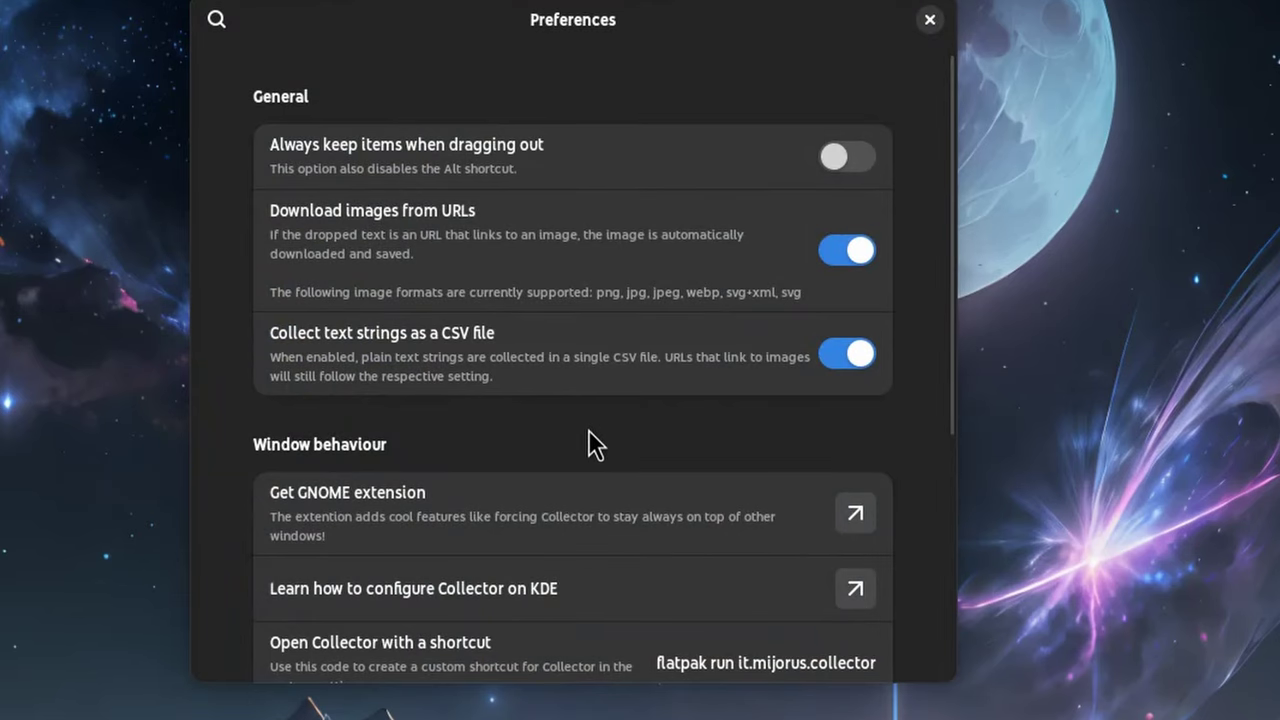
{"action": "scroll", "coordinate": [609, 463], "scroll_direction": "down", "scroll_amount": 3}
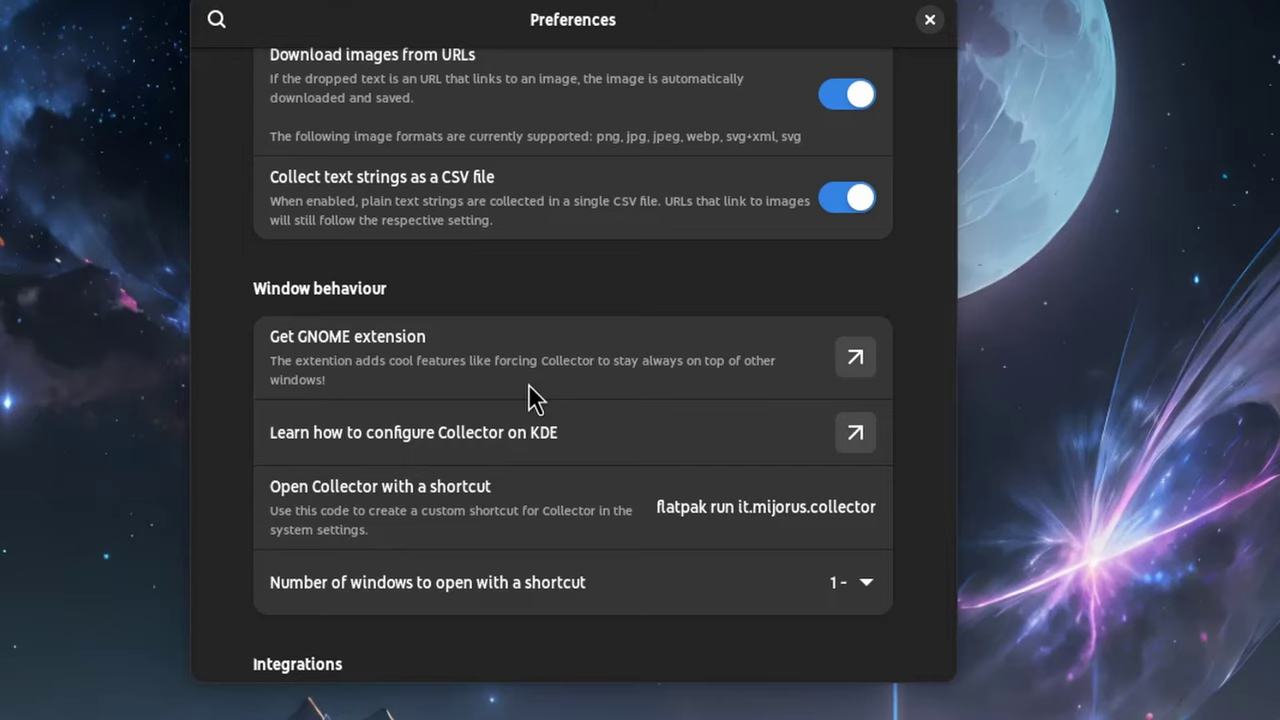
{"action": "scroll", "coordinate": [528, 383], "scroll_direction": "down", "scroll_amount": 2}
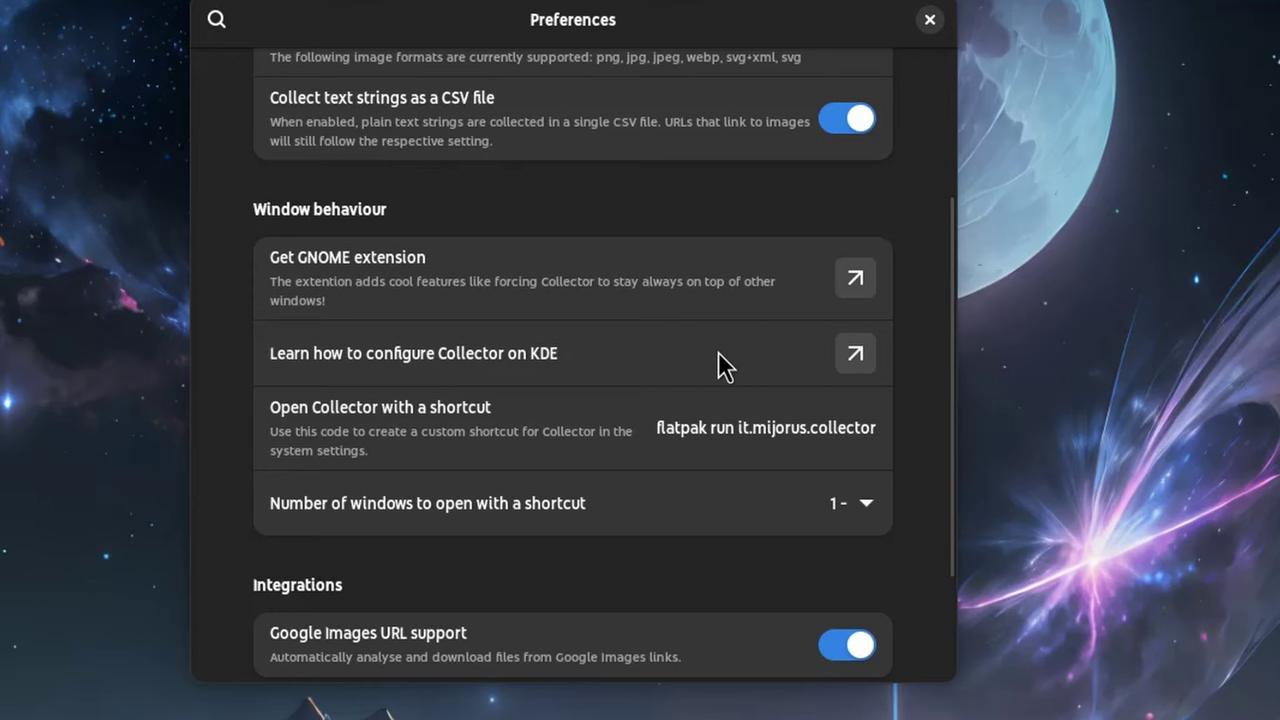
{"action": "scroll", "coordinate": [720, 366], "scroll_direction": "down", "scroll_amount": 2}
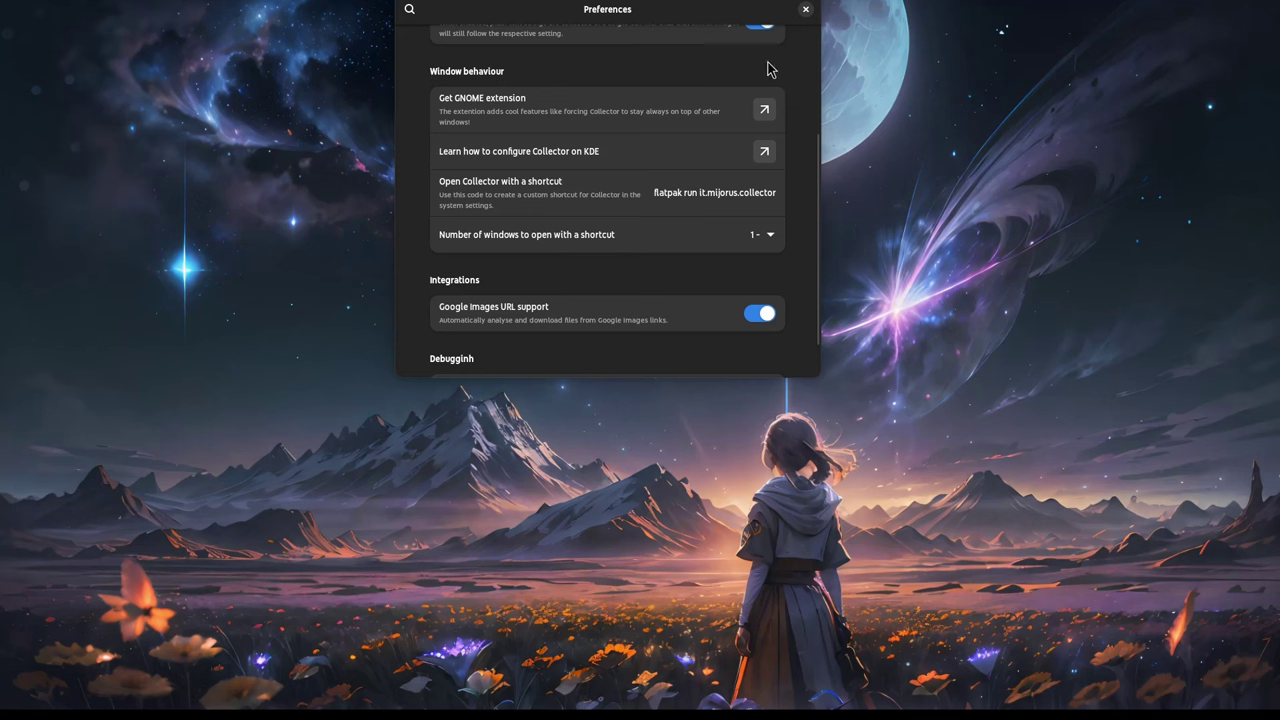
{"action": "left_click", "coordinate": [805, 10]}
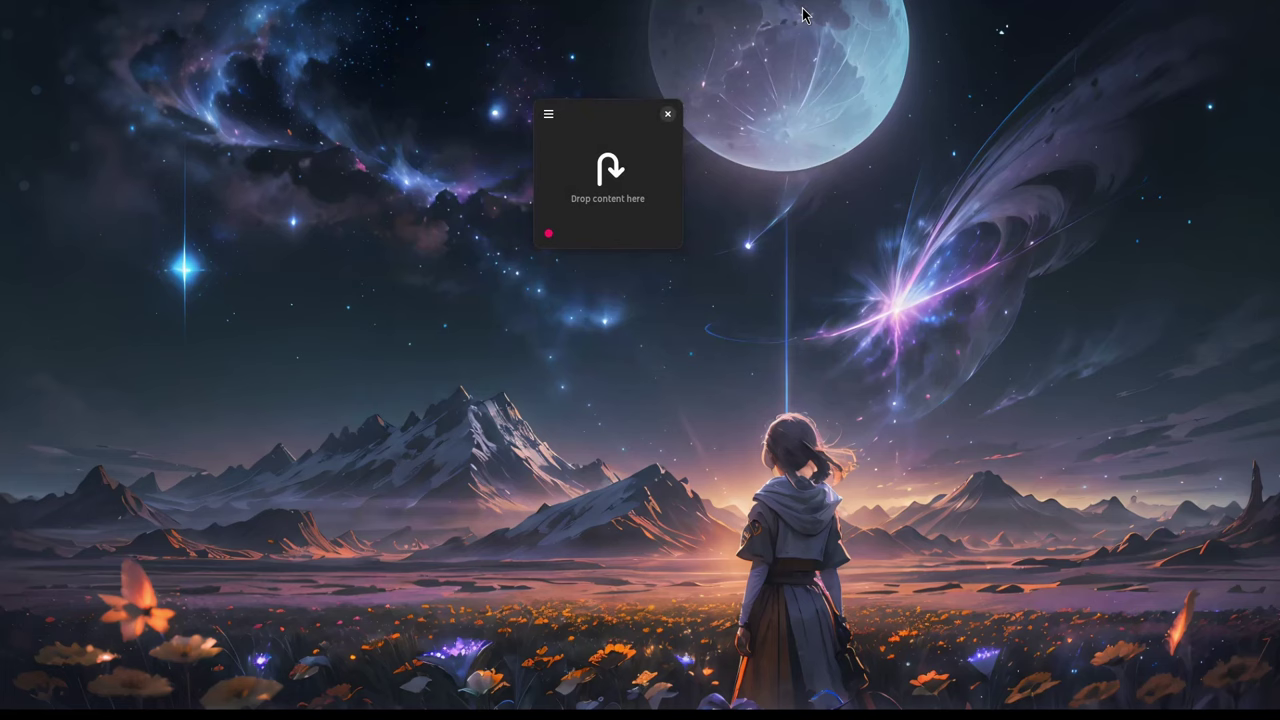
Bring the Collector window to the Files workspace and add gnome-x-gnome-stamp.png from the Home folder to it.
{"action": "key", "text": "super"}
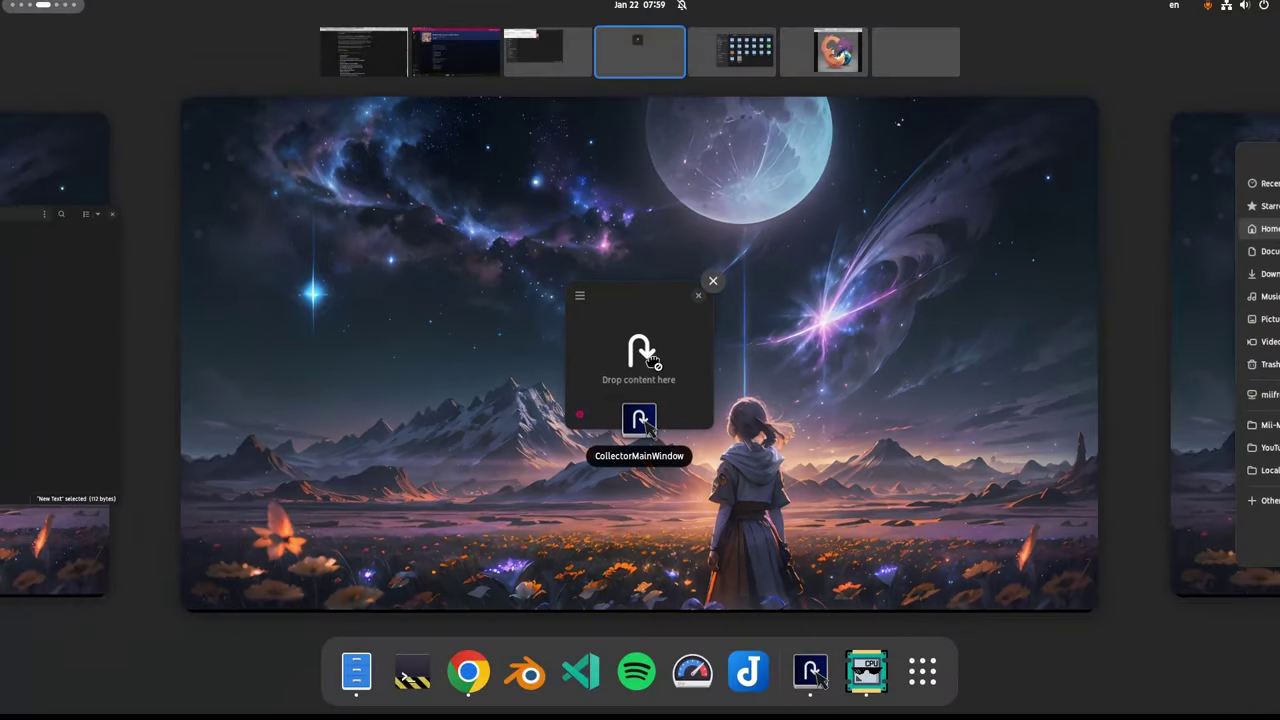
{"action": "left_click_drag", "start_coordinate": [640, 355], "coordinate": [730, 65]}
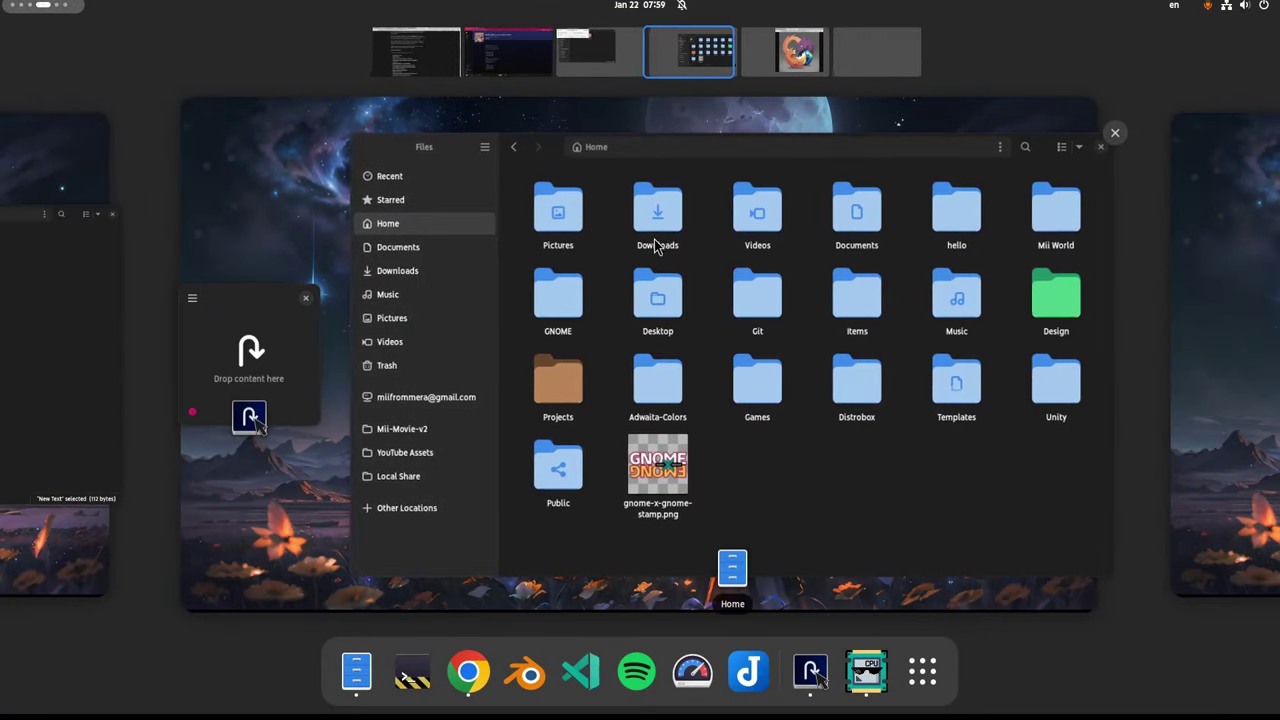
{"action": "left_click", "coordinate": [675, 262]}
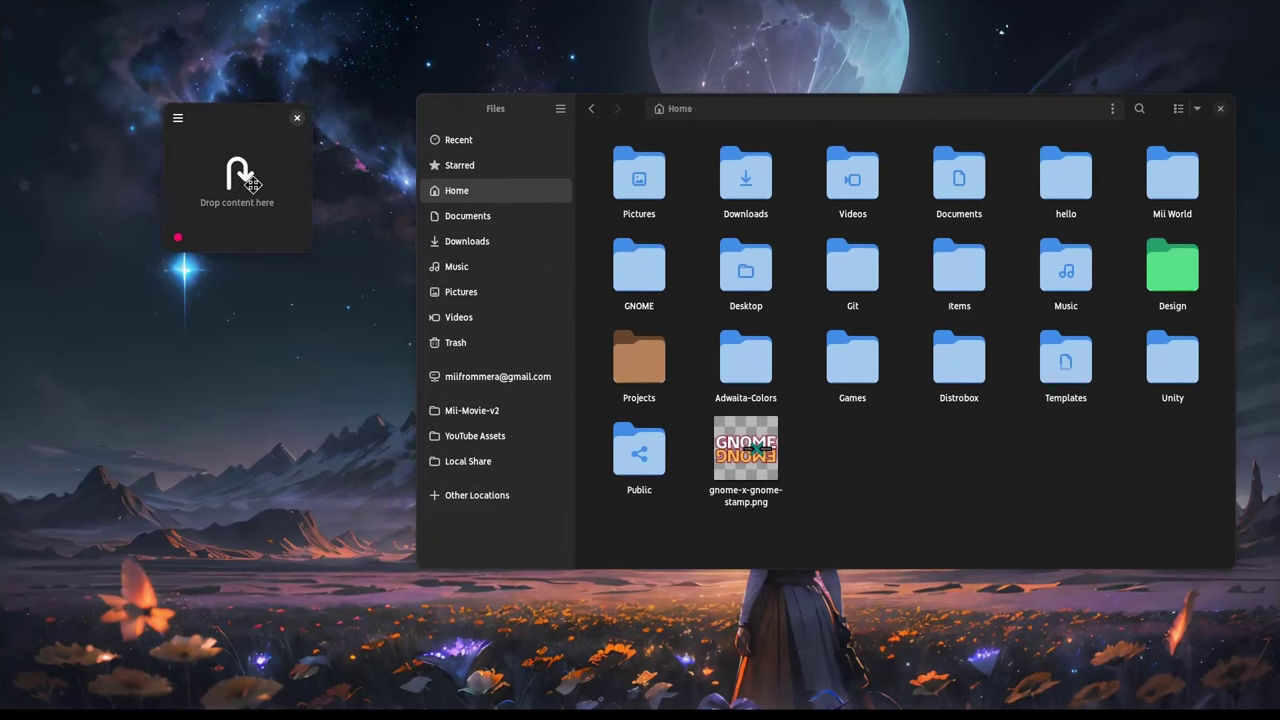
{"action": "left_click_drag", "start_coordinate": [750, 465], "coordinate": [228, 182]}
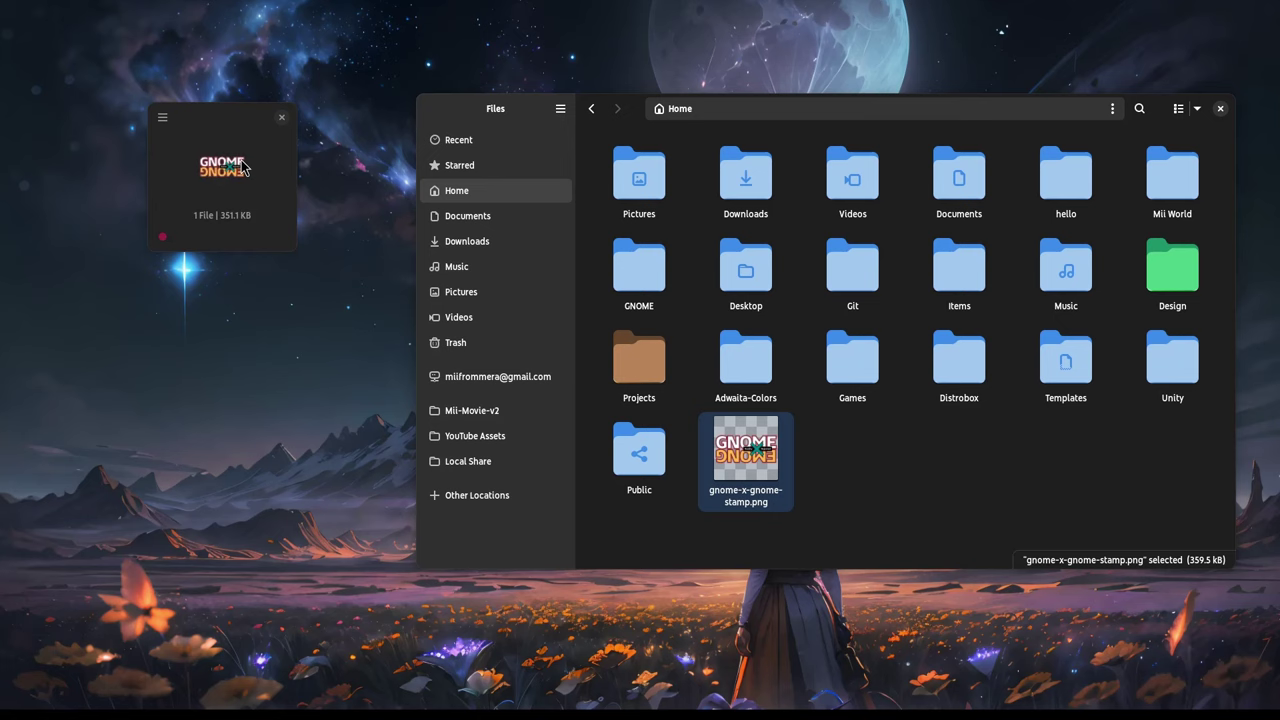
Add the four Pictures images from "new renderer.mov-00:02:04.683.png" through "Mii2.mp4-00:00:10.467.png" to the Collector window.
{"action": "left_click", "coordinate": [486, 297]}
{"action": "left_click", "coordinate": [770, 318]}
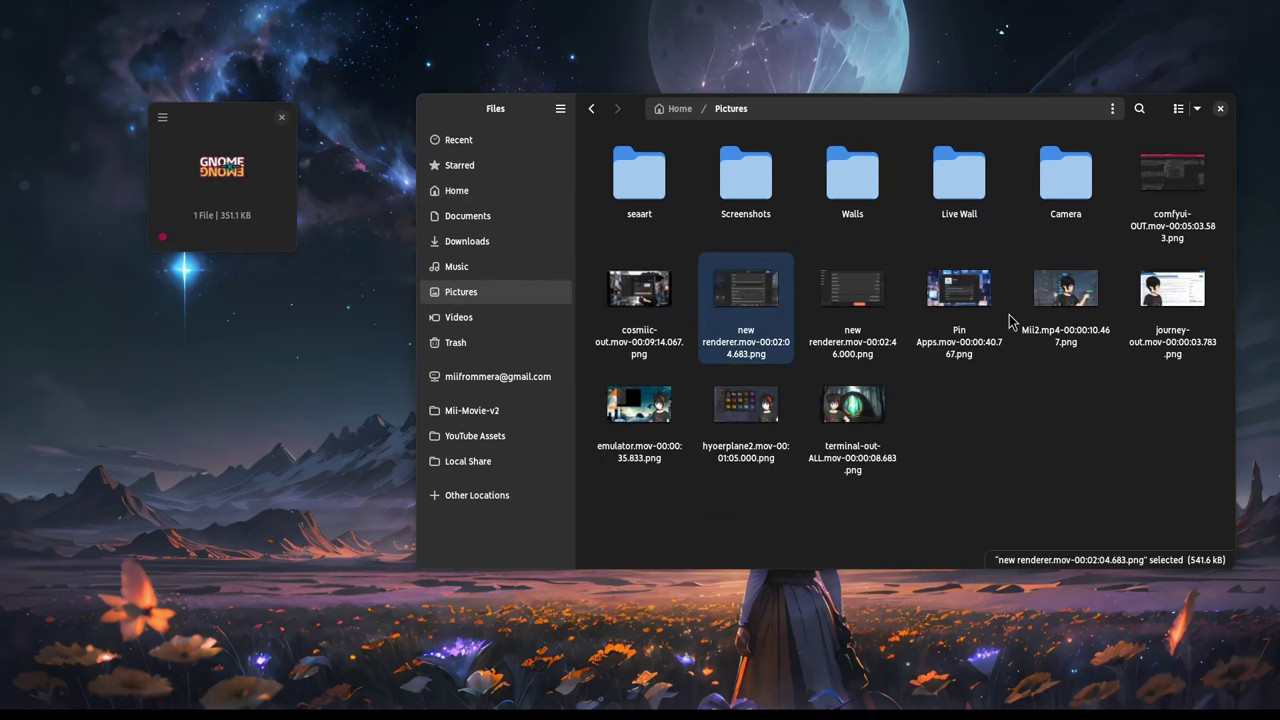
{"action": "left_click", "coordinate": [1072, 310], "text": "shift"}
{"action": "left_click_drag", "start_coordinate": [752, 312], "coordinate": [236, 190]}
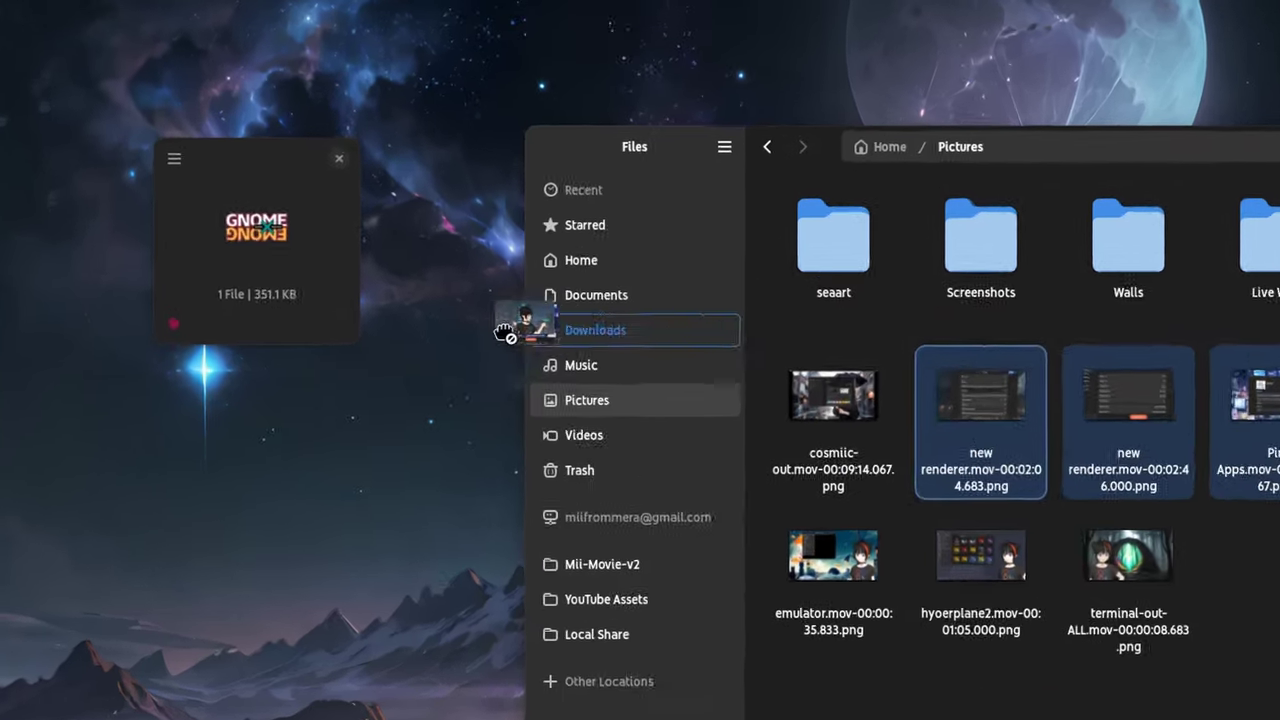
{"action": "left_click_drag", "start_coordinate": [359, 403], "coordinate": [358, 415]}
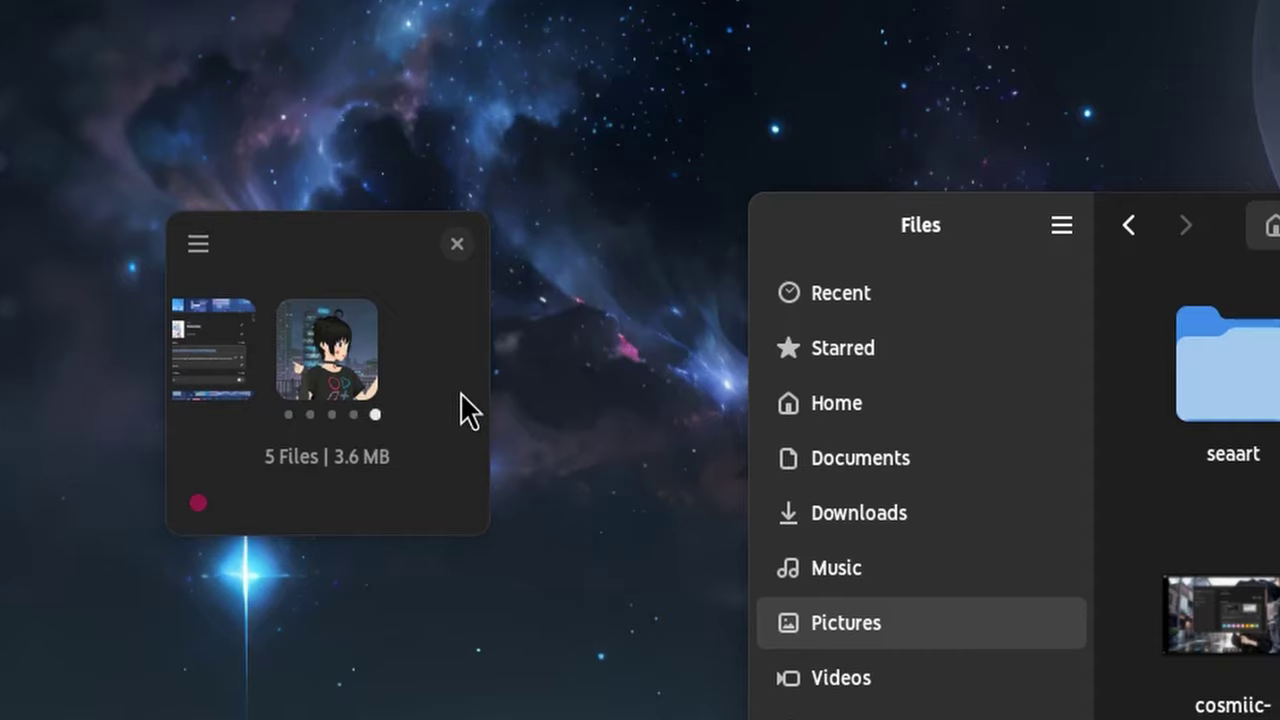
Browse the collected files and check the app choices for viewing Mii2.mp4-00:00:10.467.png, cancelling without opening it.
{"action": "left_click", "coordinate": [396, 355]}
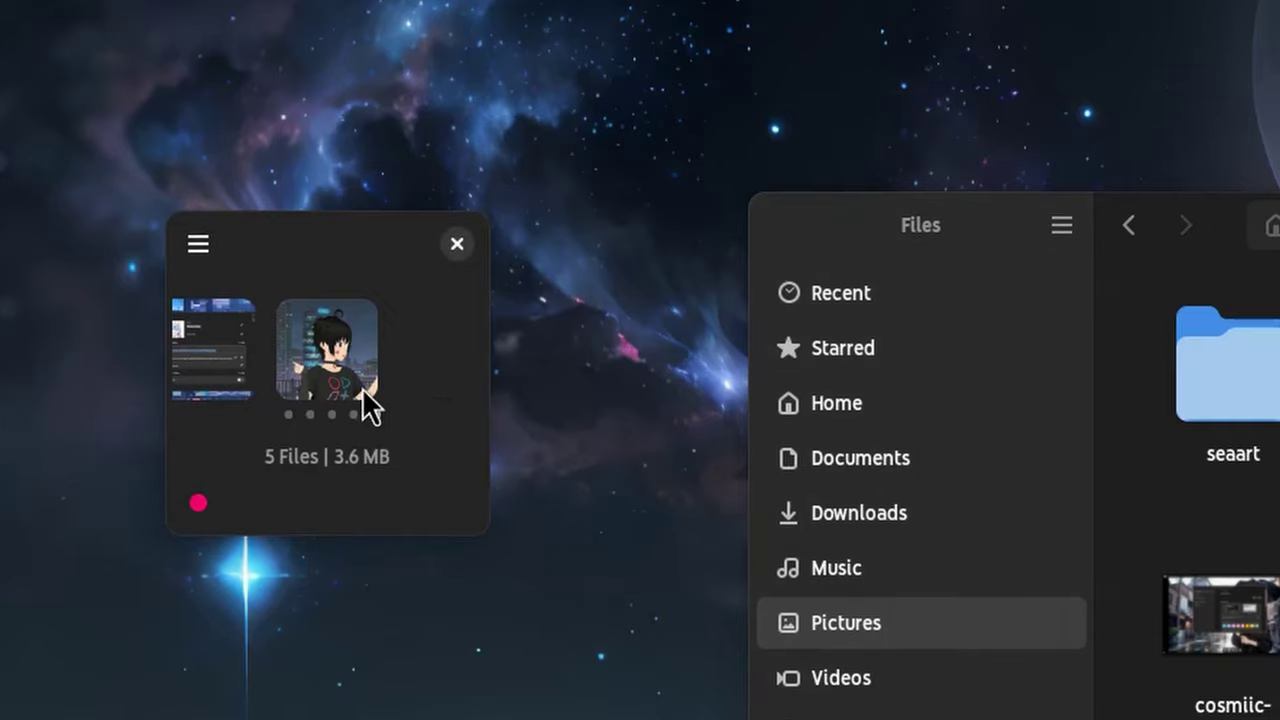
{"action": "scroll", "coordinate": [357, 375], "scroll_direction": "up", "scroll_amount": 4}
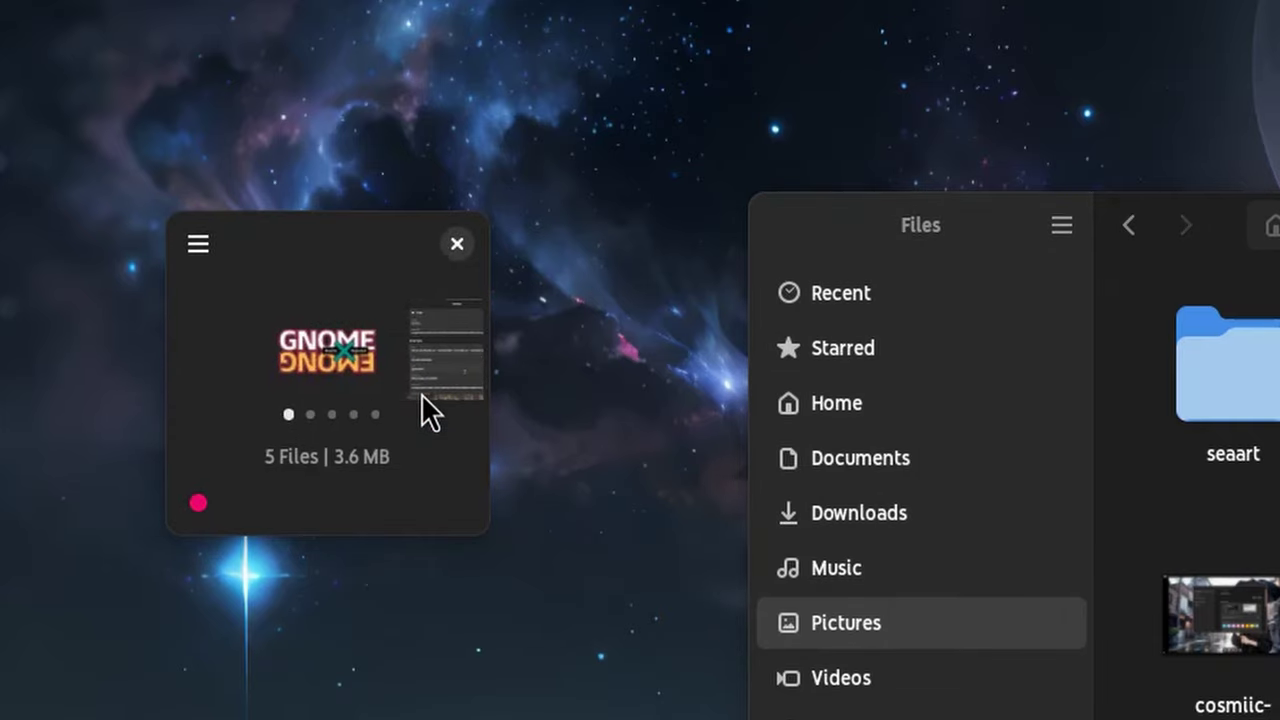
{"action": "scroll", "coordinate": [422, 393], "scroll_direction": "down", "scroll_amount": 4}
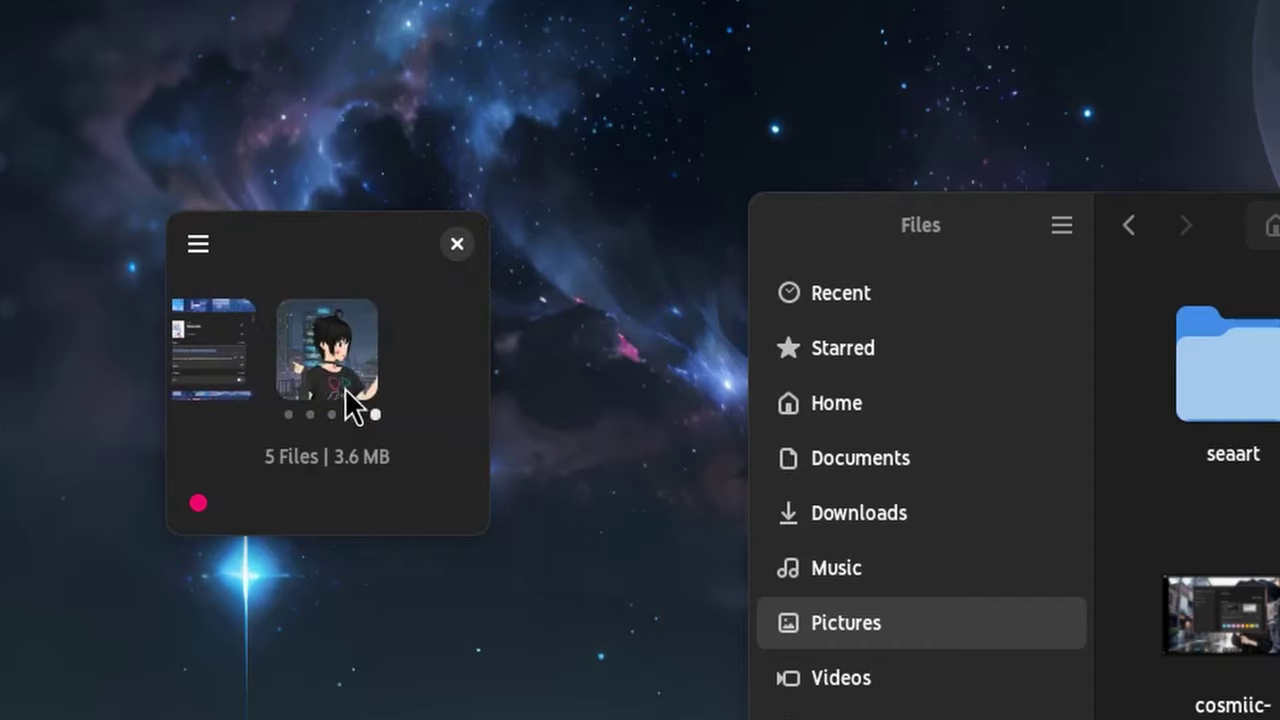
{"action": "left_click", "coordinate": [327, 357]}
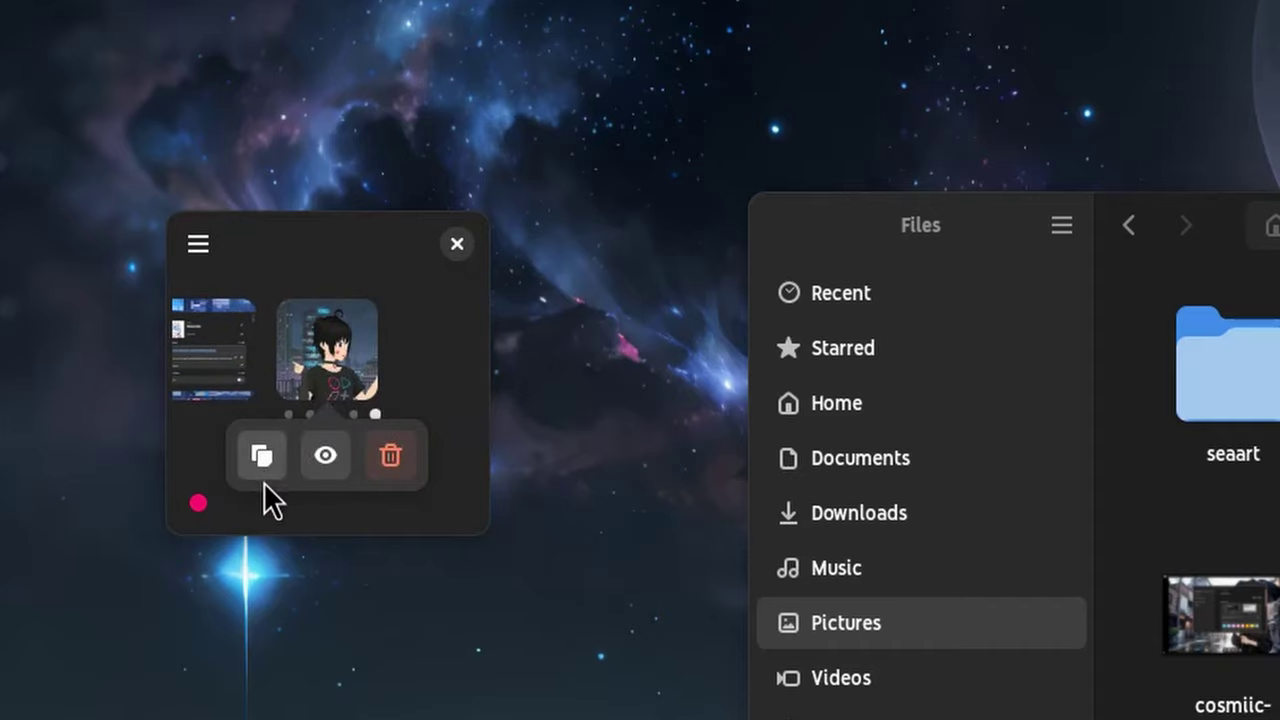
{"action": "left_click", "coordinate": [326, 457]}
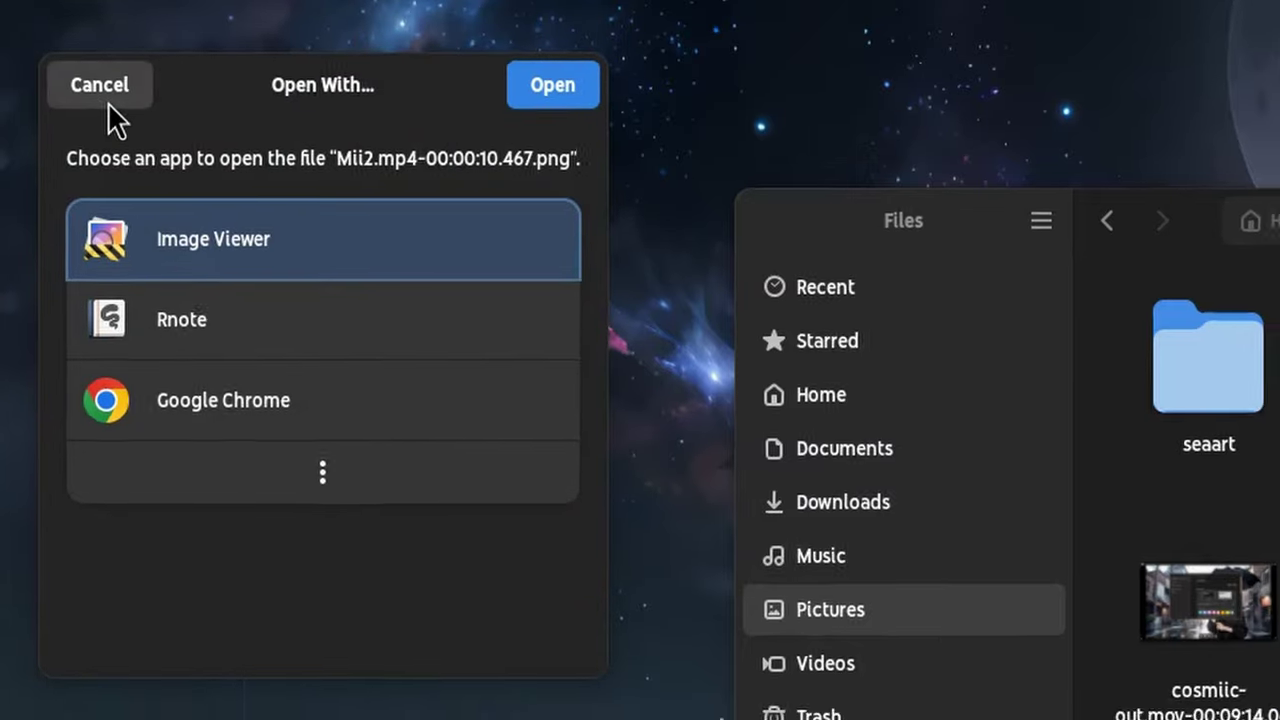
{"action": "left_click", "coordinate": [98, 100]}
Bring the Collector window to the Chrome workspace and add the fox and wolf web image to it.
{"action": "key", "text": "super"}
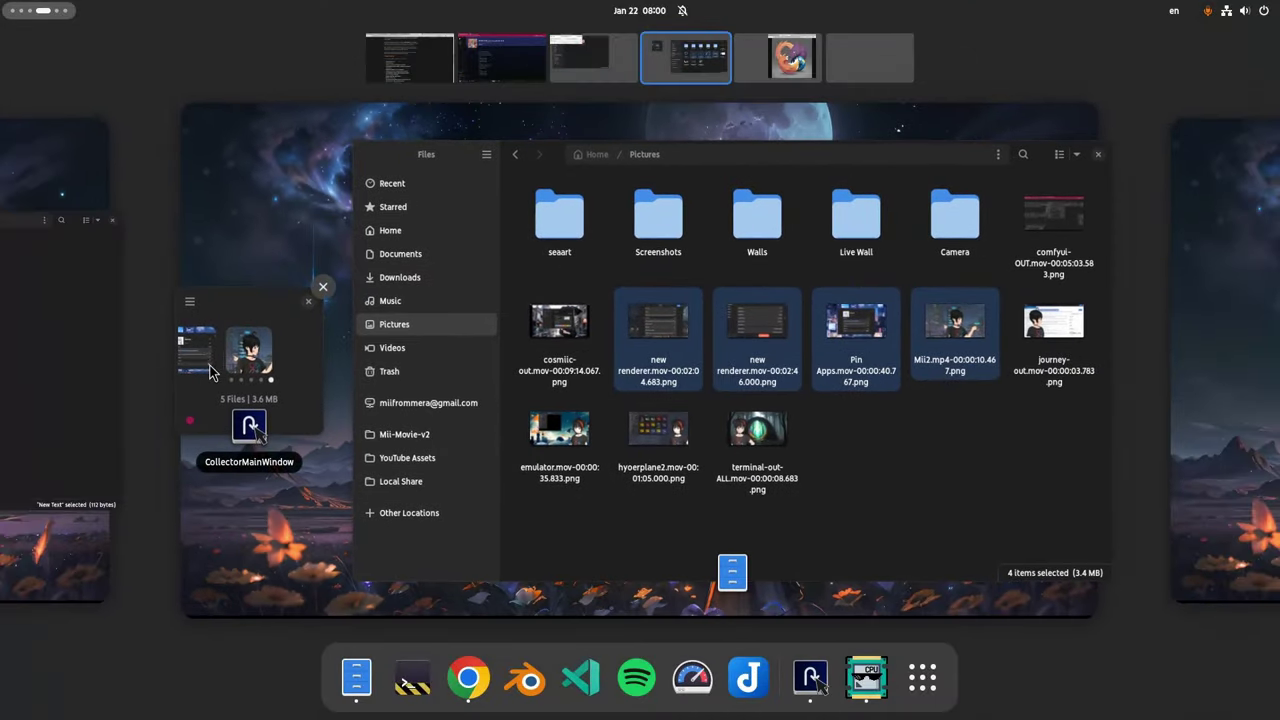
{"action": "left_click", "coordinate": [750, 68]}
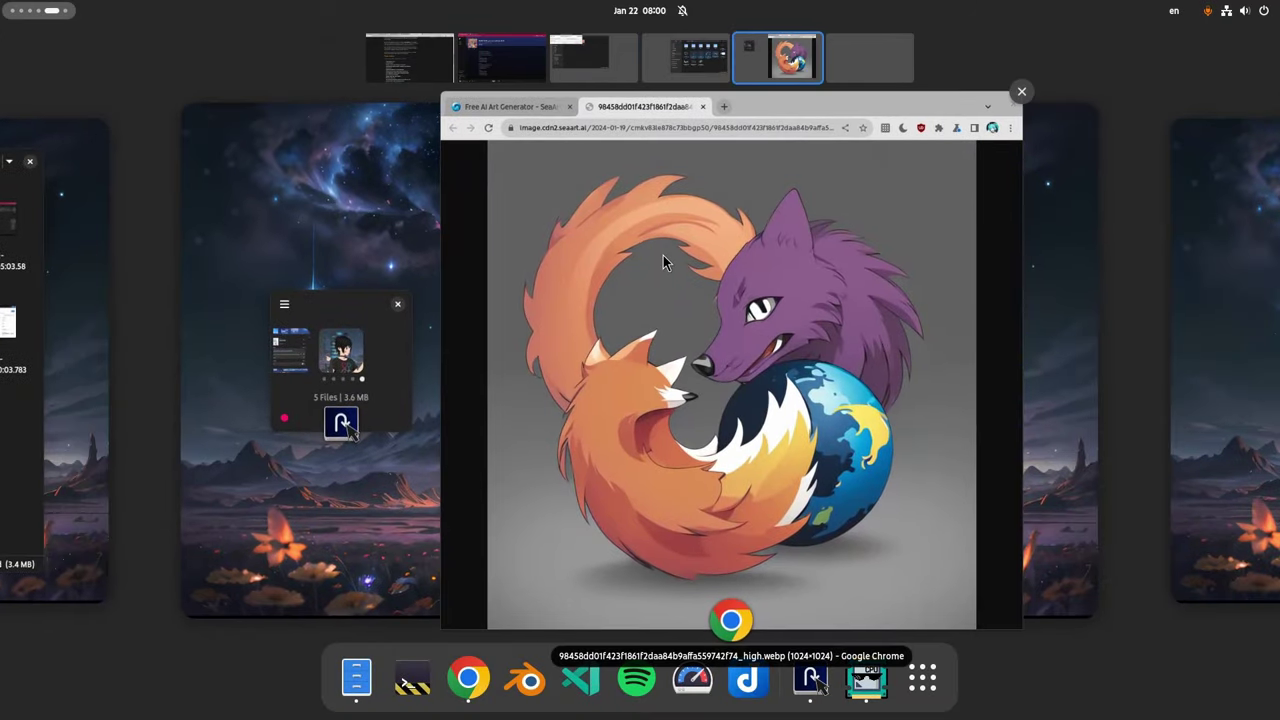
{"action": "left_click", "coordinate": [660, 255]}
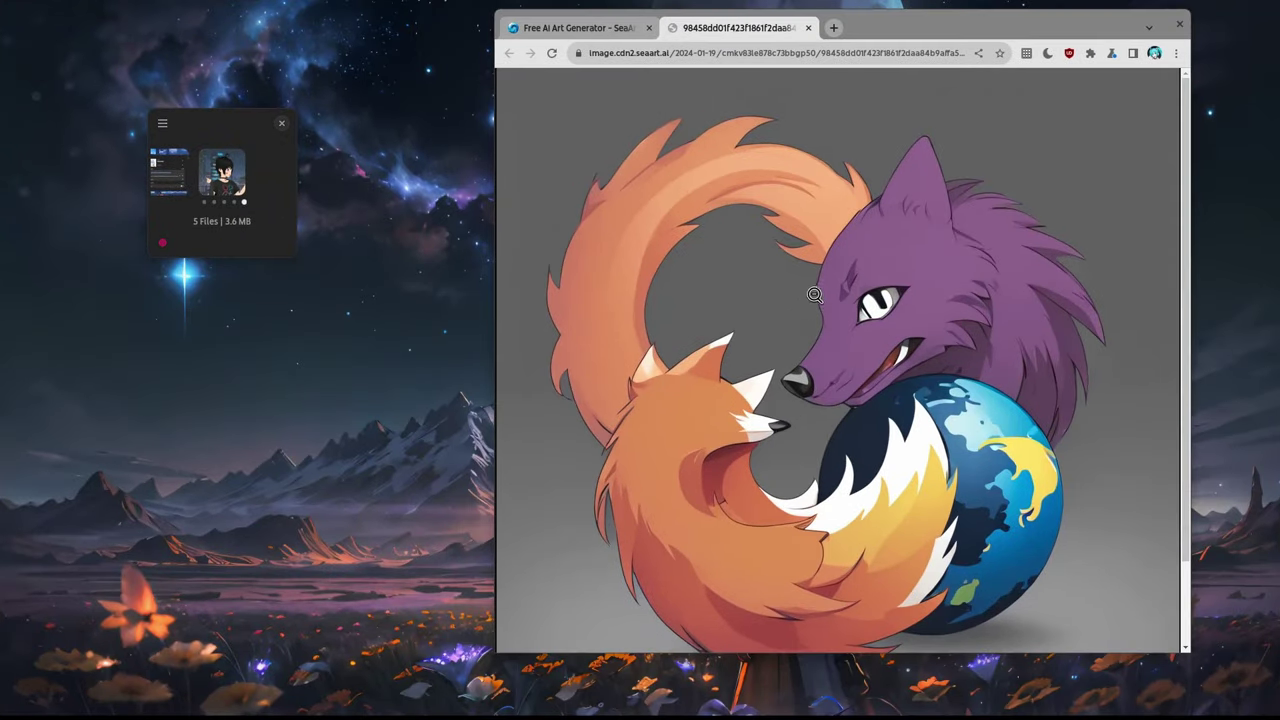
{"action": "left_click_drag", "start_coordinate": [815, 295], "coordinate": [237, 169]}
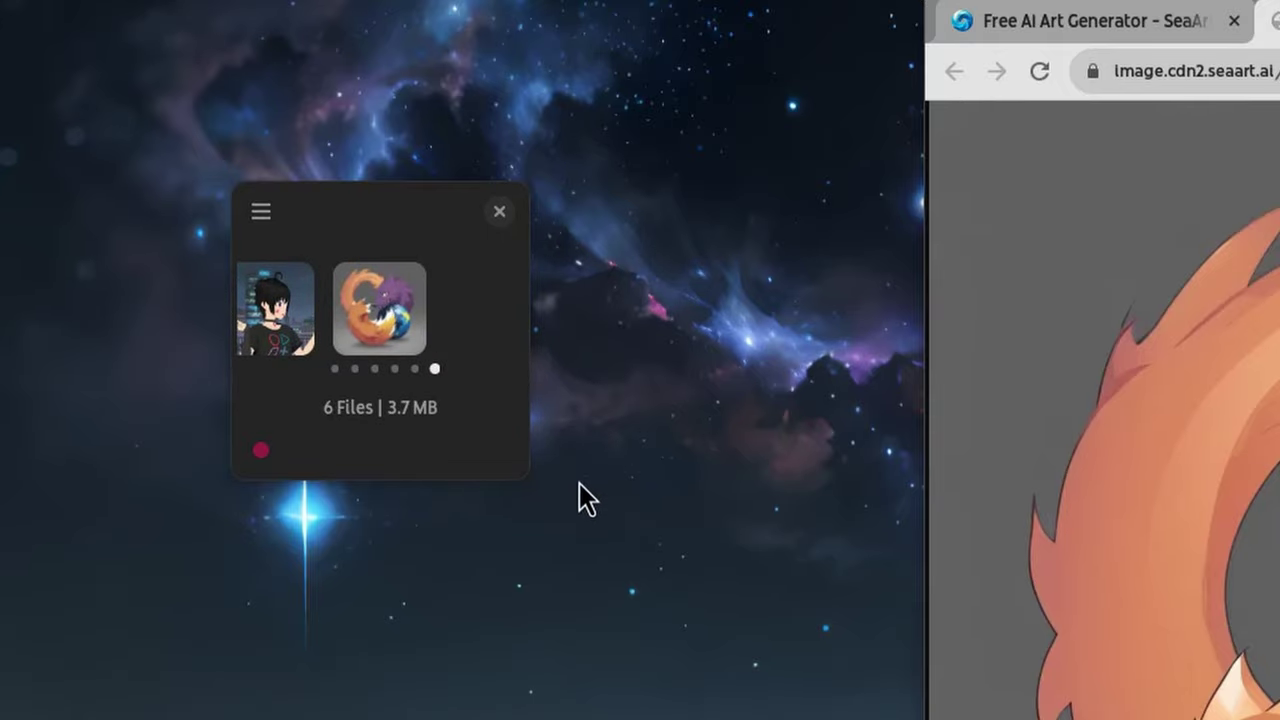
Move the Collector window back to the workspace with the Files window showing Pictures.
{"action": "key", "text": "super"}
{"action": "left_click_drag", "start_coordinate": [349, 349], "coordinate": [665, 63]}
{"action": "left_click", "coordinate": [665, 63]}
{"action": "left_click", "coordinate": [755, 432]}
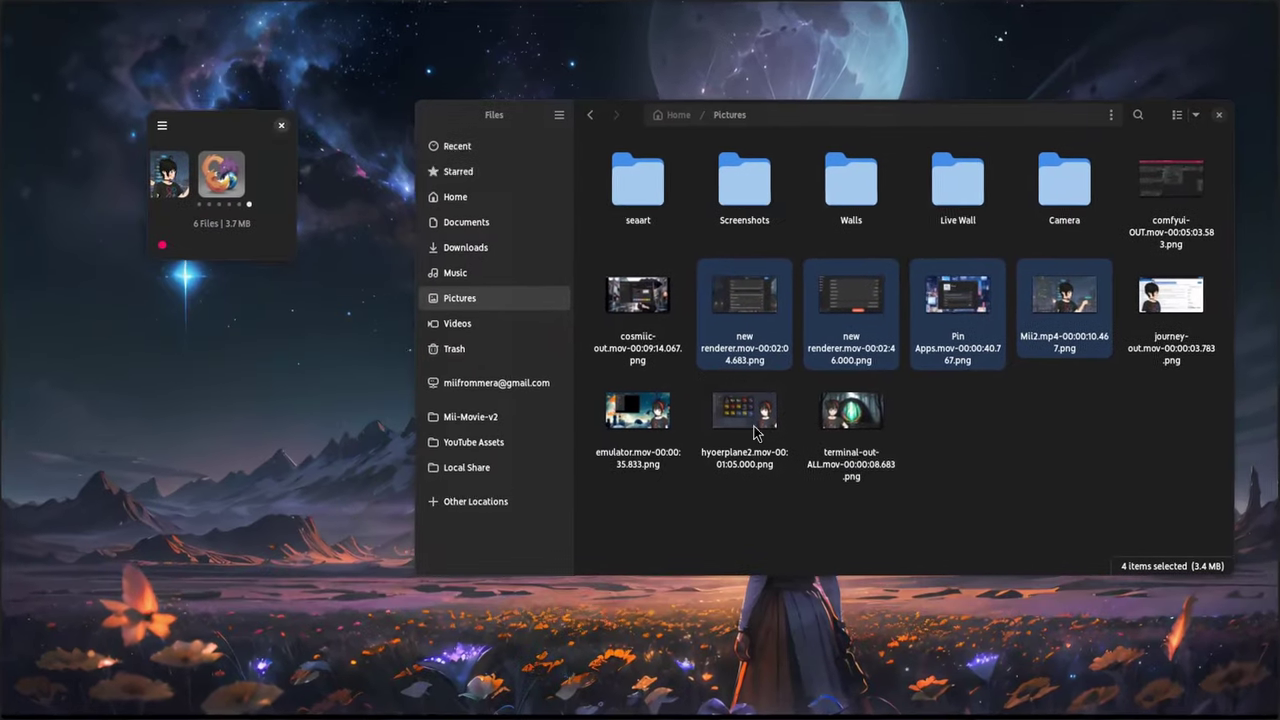
Create a folder named sasaa in Pictures and drop all the collected files from Collector into it.
{"action": "right_click", "coordinate": [991, 451]}
{"action": "left_click", "coordinate": [1008, 458]}
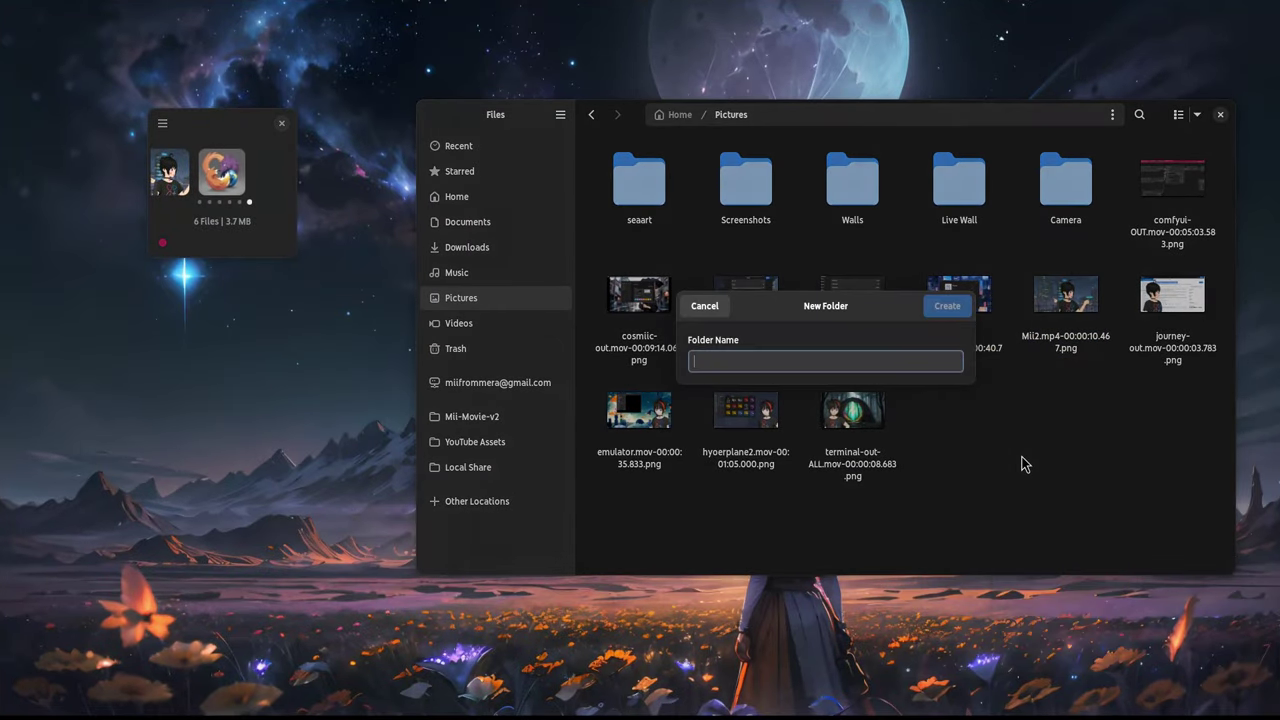
{"action": "type", "text": "sasaa"}
{"action": "left_click", "coordinate": [933, 308]}
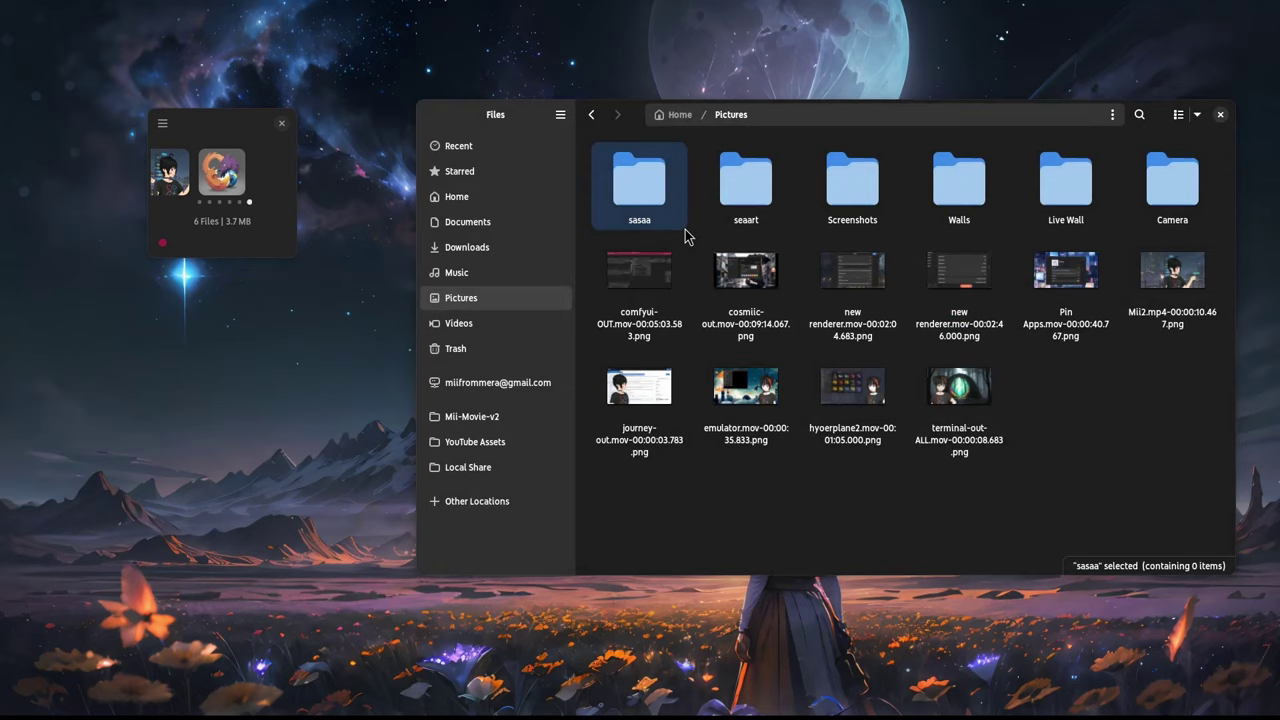
{"action": "double_click", "coordinate": [638, 185]}
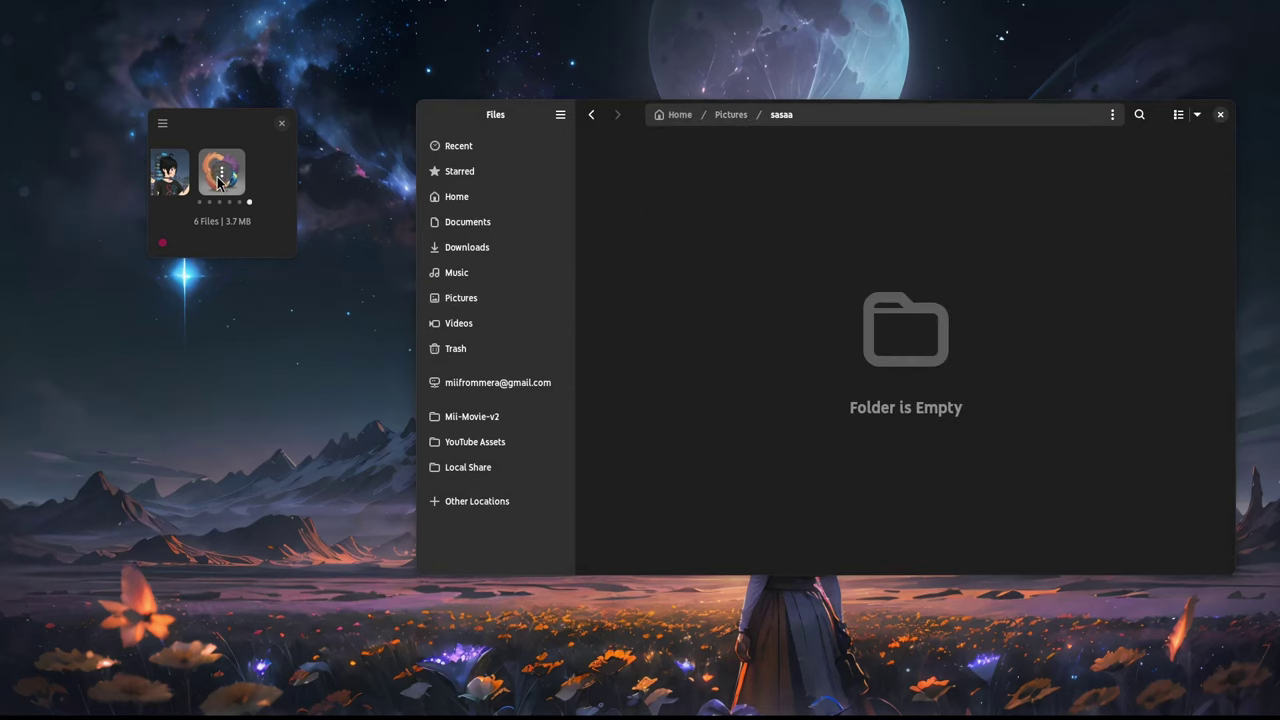
{"action": "left_click_drag", "start_coordinate": [217, 182], "coordinate": [730, 262]}
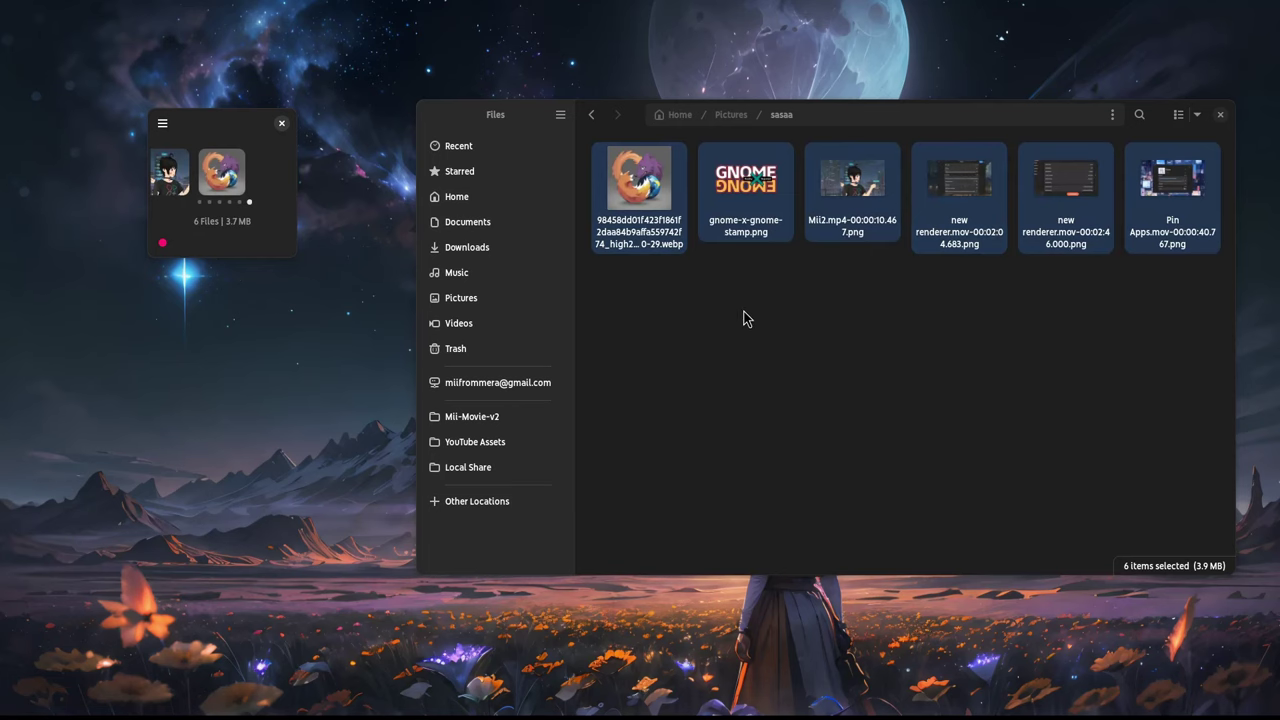
Open a terminal window beside Collector and drop the collected files into it to insert their paths.
{"action": "key", "text": "super"}
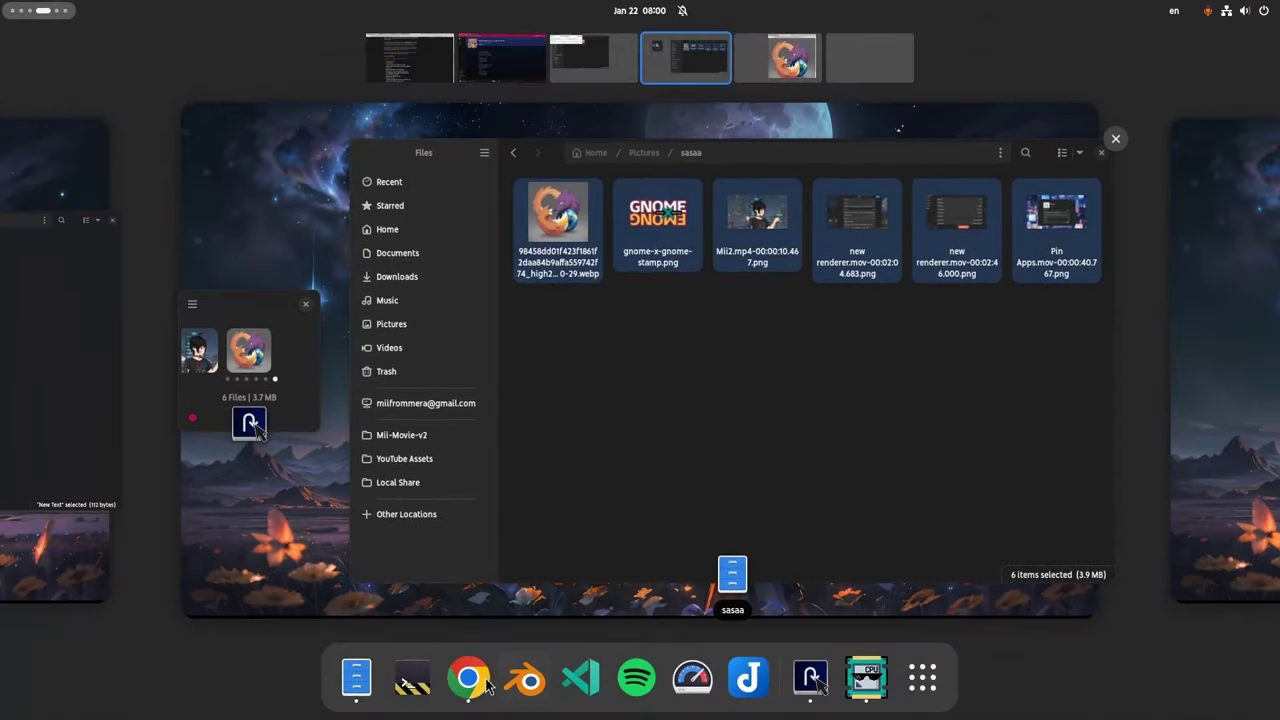
{"action": "left_click", "coordinate": [410, 683]}
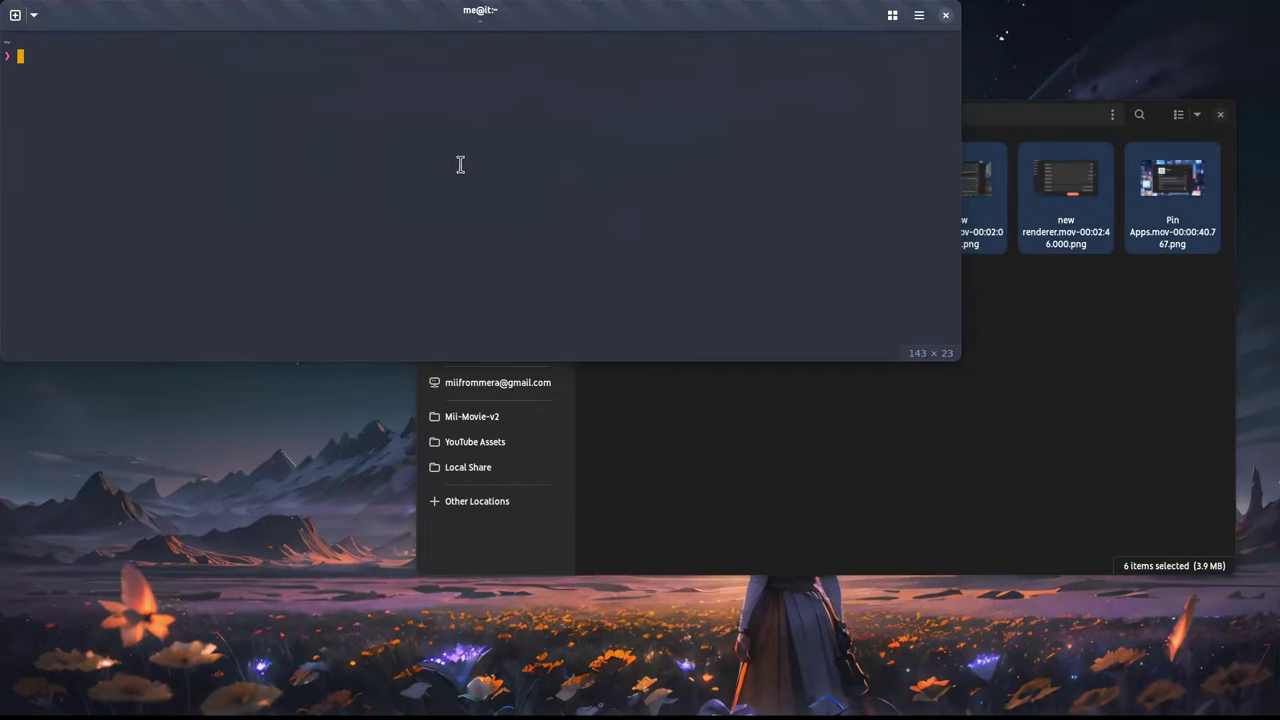
{"action": "left_click_drag", "start_coordinate": [460, 164], "coordinate": [829, 228]}
{"action": "left_click_drag", "start_coordinate": [229, 178], "coordinate": [724, 179]}
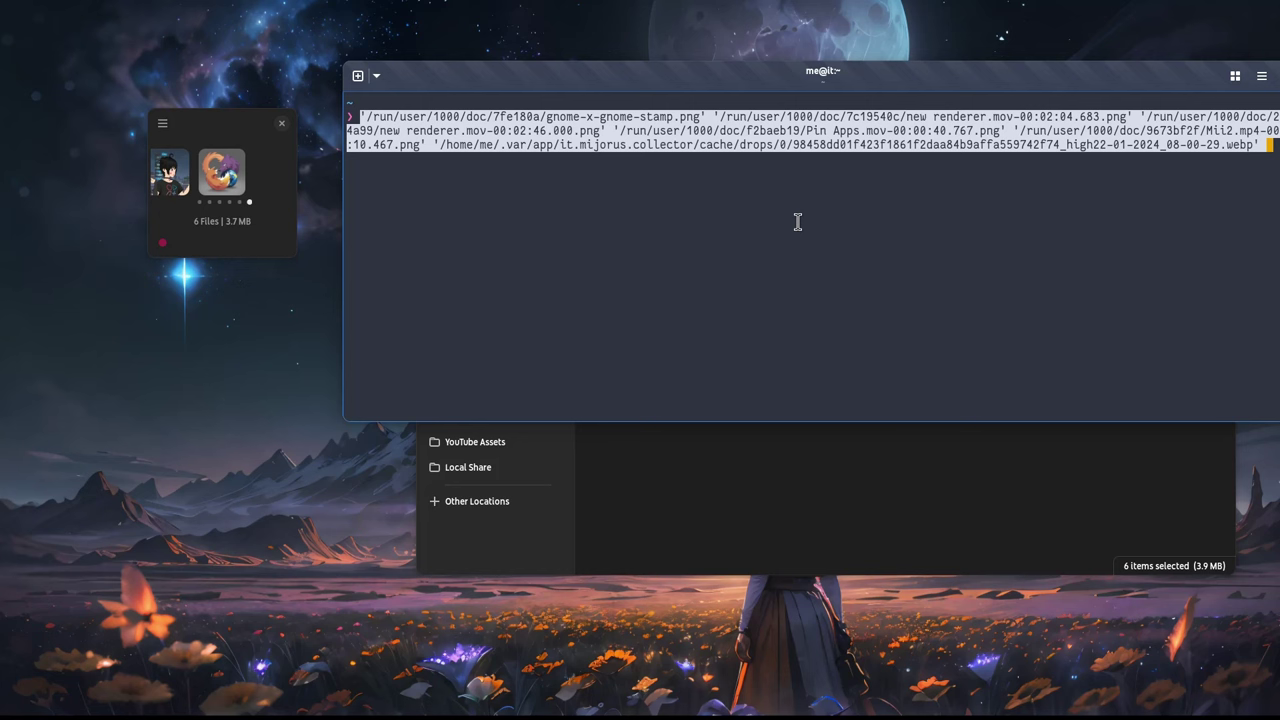
Close the sasaa Files window and open a new Files window at Home, placed beside the Collector window.
{"action": "left_click", "coordinate": [777, 527]}
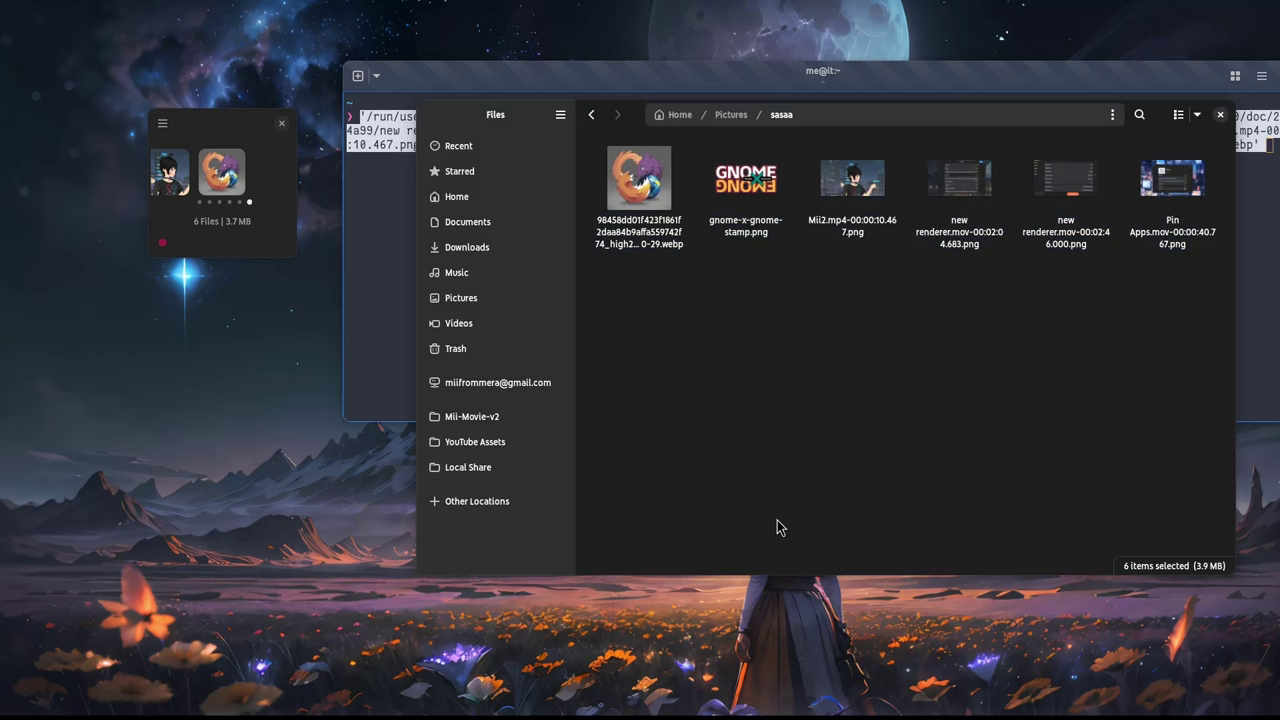
{"action": "left_click", "coordinate": [503, 201]}
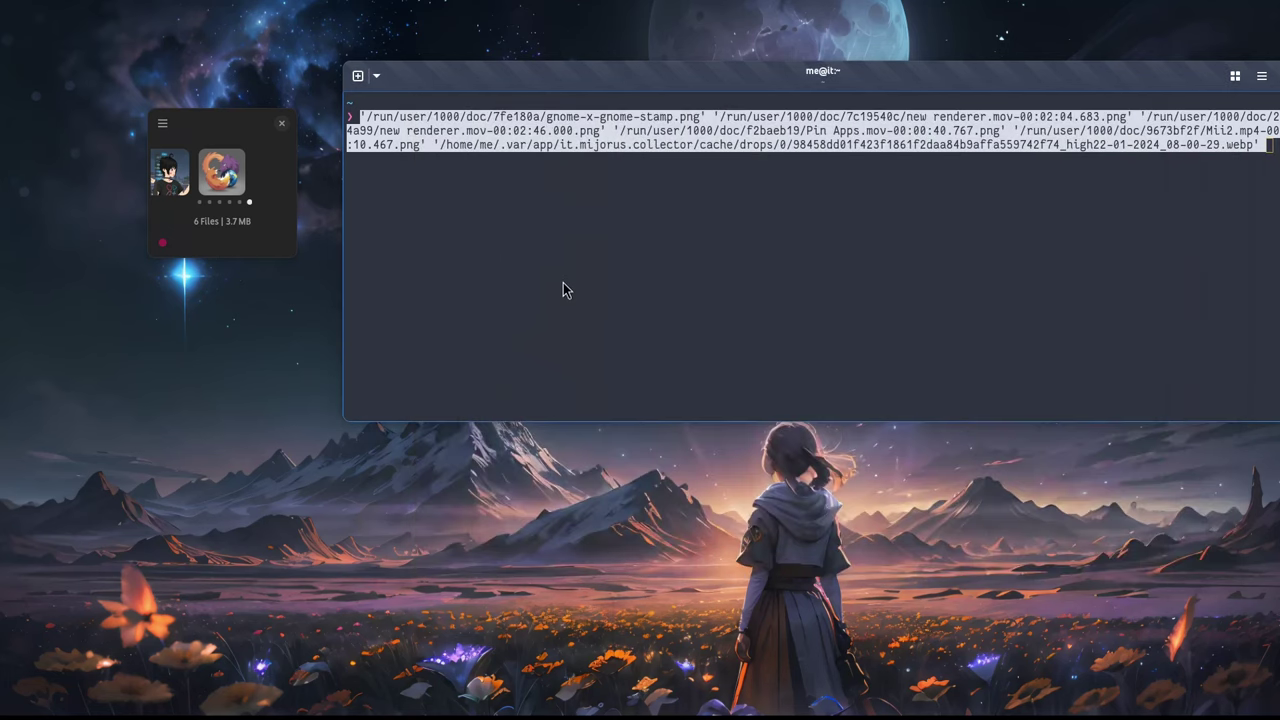
{"action": "key", "text": "super"}
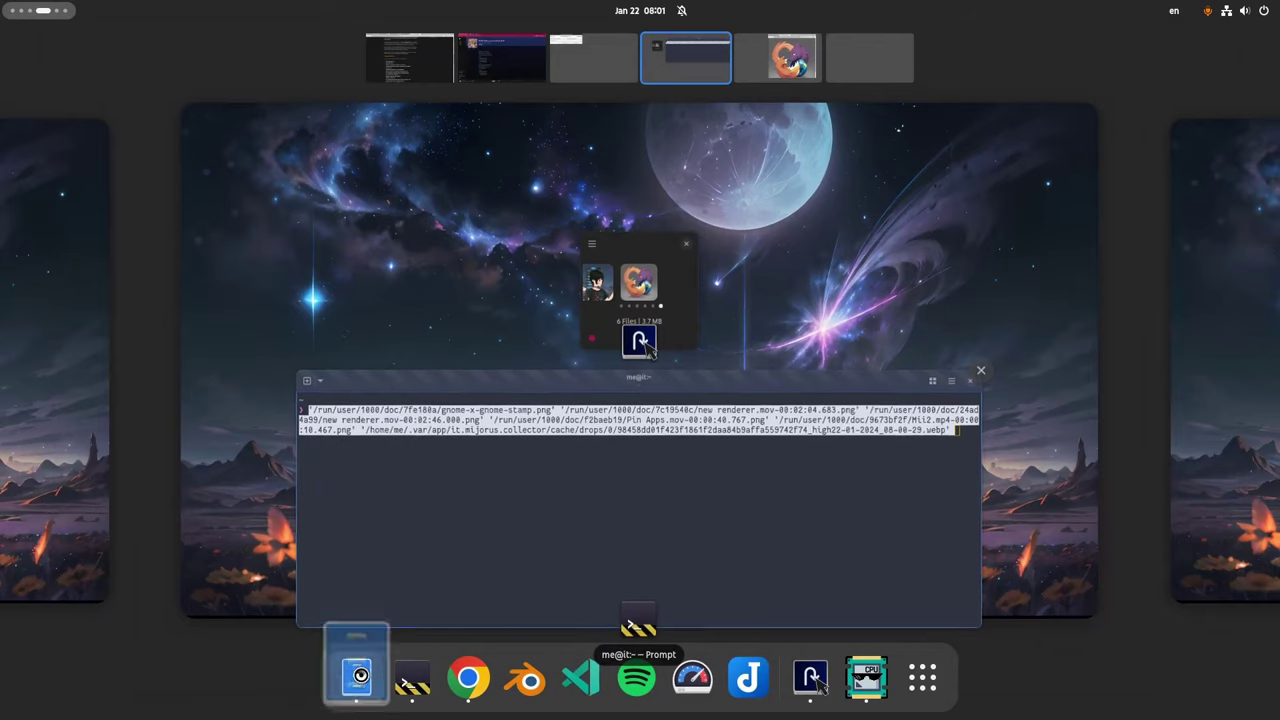
{"action": "left_click_drag", "start_coordinate": [648, 345], "coordinate": [694, 314]}
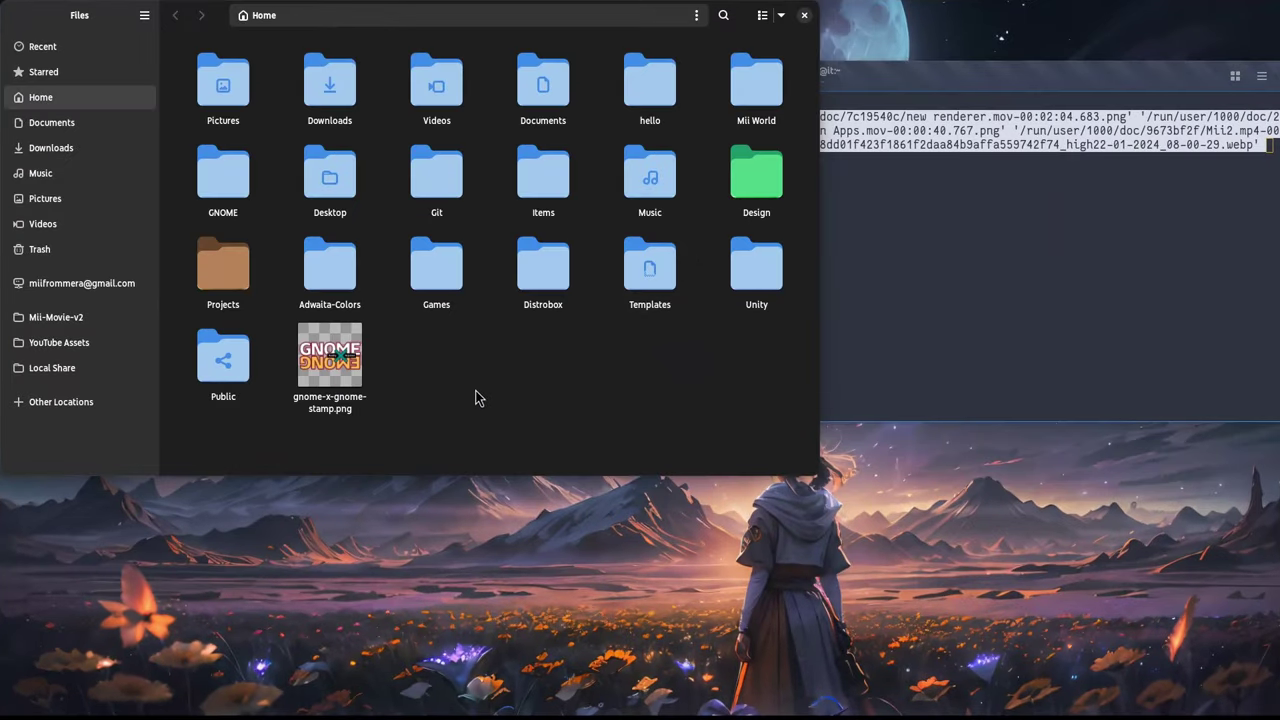
{"action": "left_click_drag", "start_coordinate": [603, 363], "coordinate": [923, 391]}
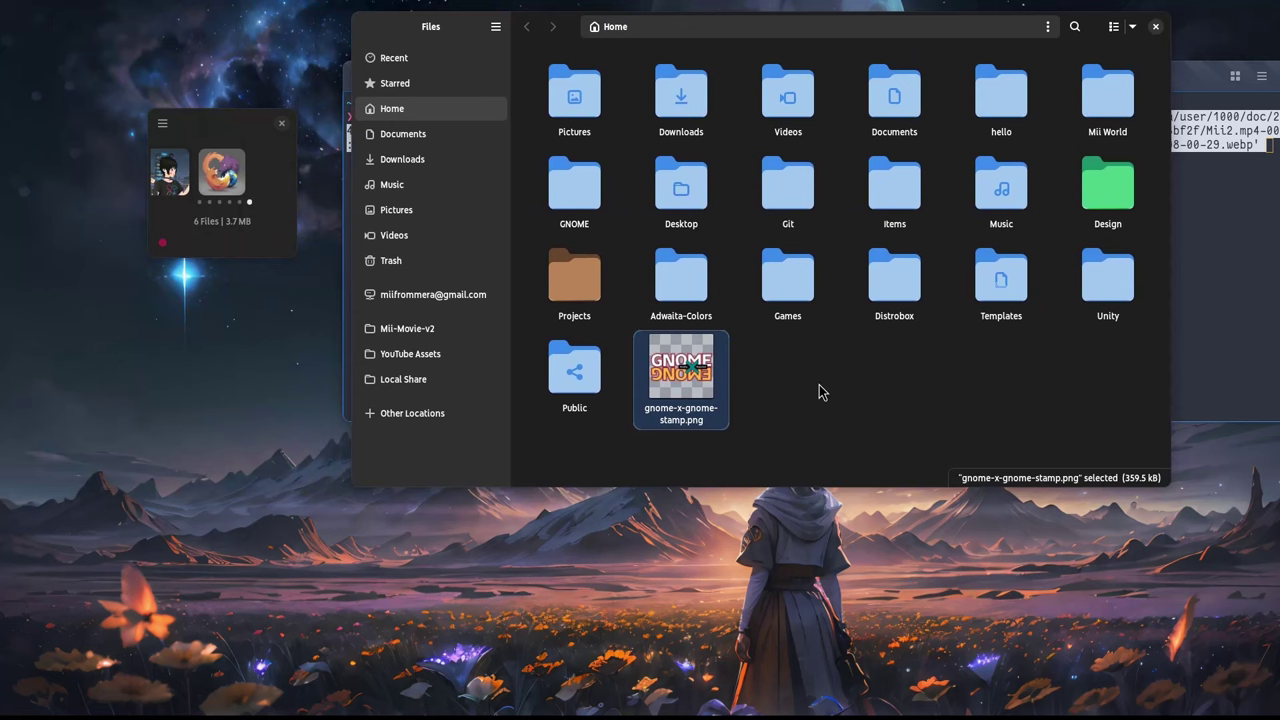
{"action": "left_click", "coordinate": [221, 178]}
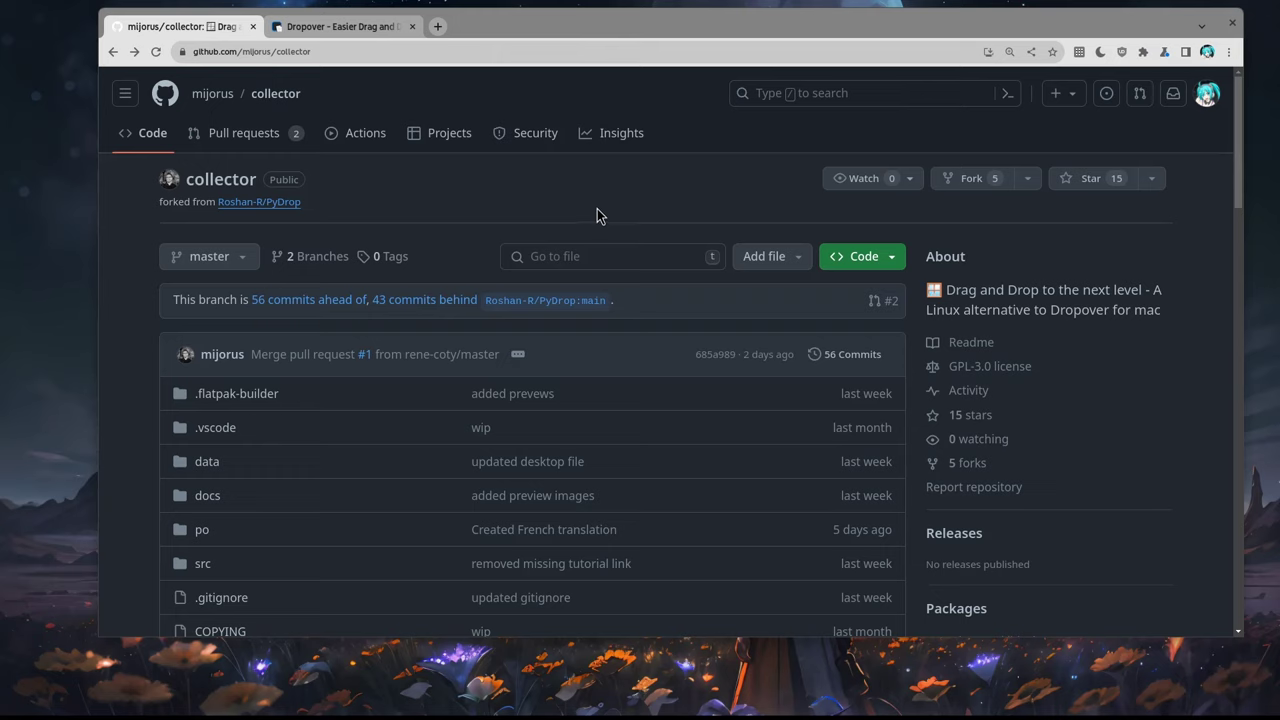
From Collector's GitHub page, examine the original PyDrop repository's README and the Dropover website that inspired it.
{"action": "left_click", "coordinate": [291, 207]}
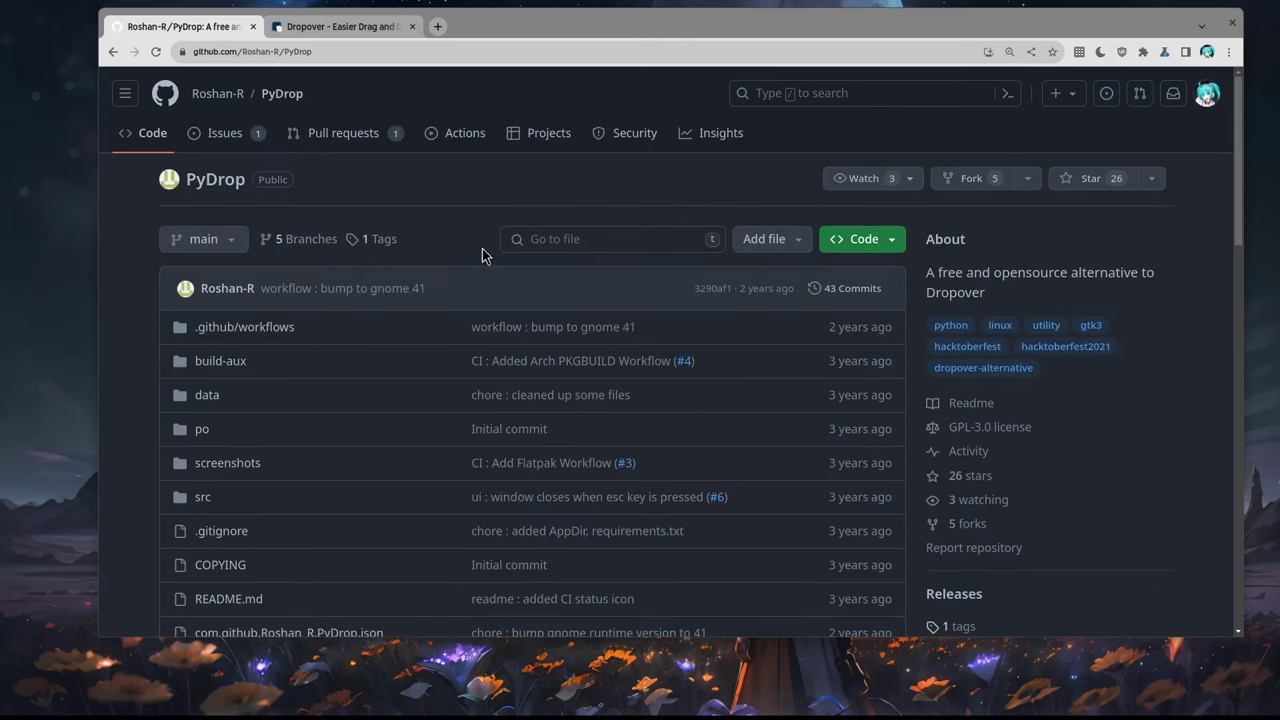
{"action": "scroll", "coordinate": [506, 263], "scroll_direction": "down", "scroll_amount": 12}
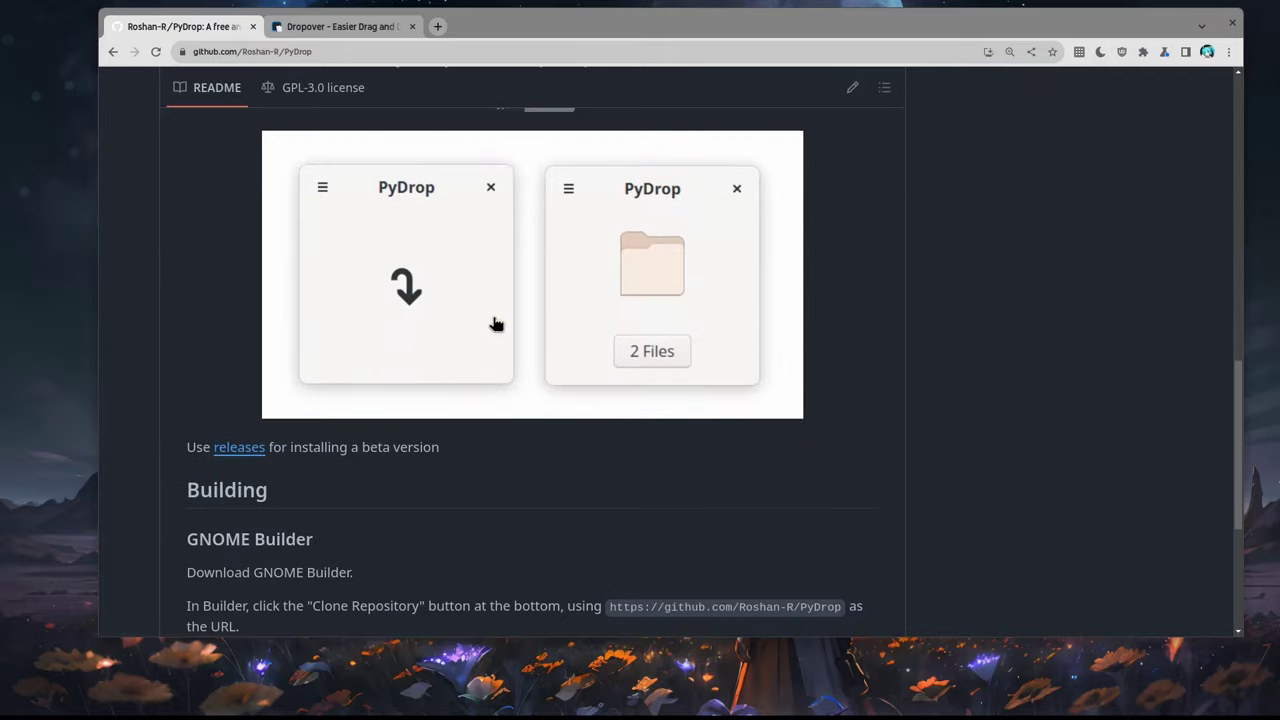
{"action": "scroll", "coordinate": [596, 369], "scroll_direction": "up", "scroll_amount": 2}
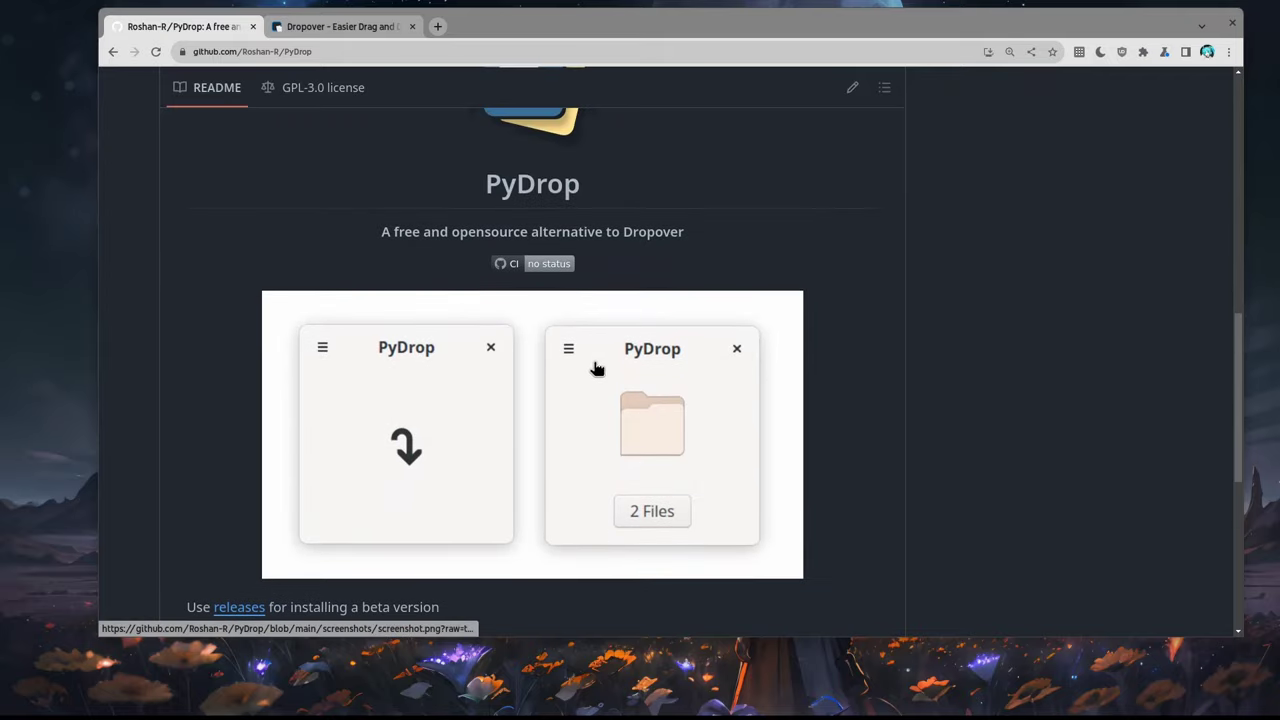
{"action": "double_click", "coordinate": [643, 232]}
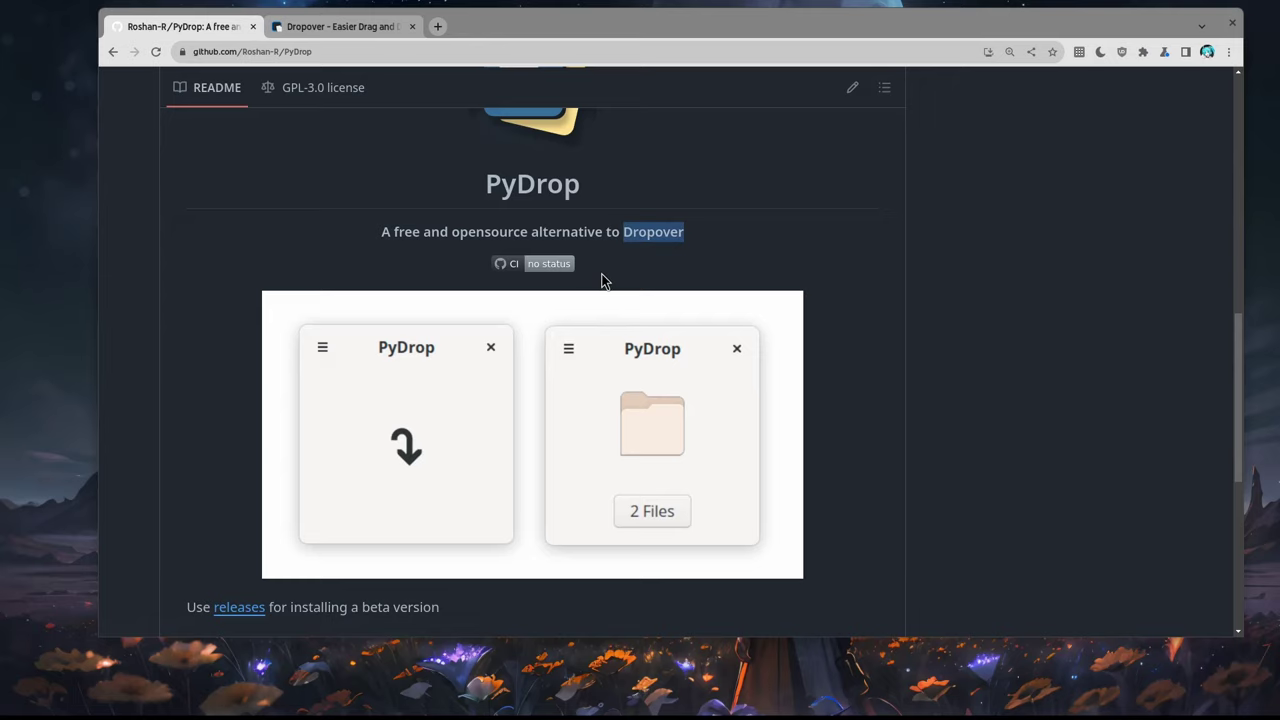
{"action": "left_click", "coordinate": [353, 31]}
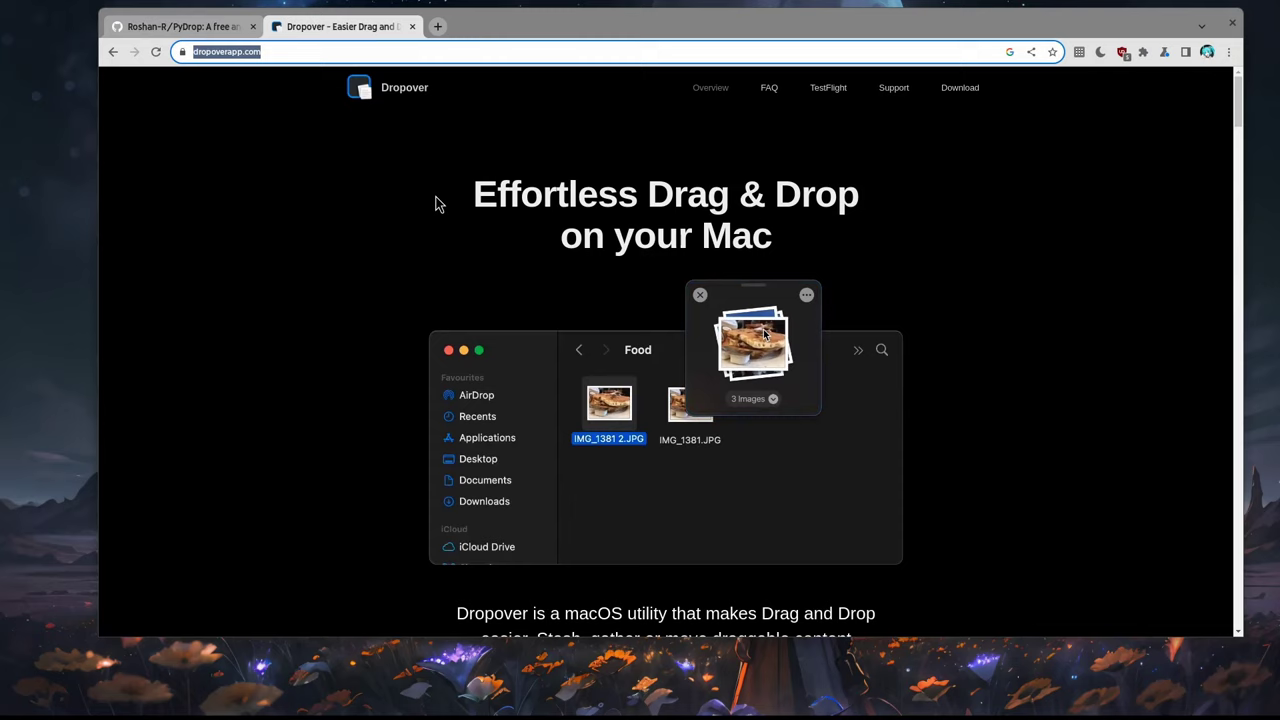